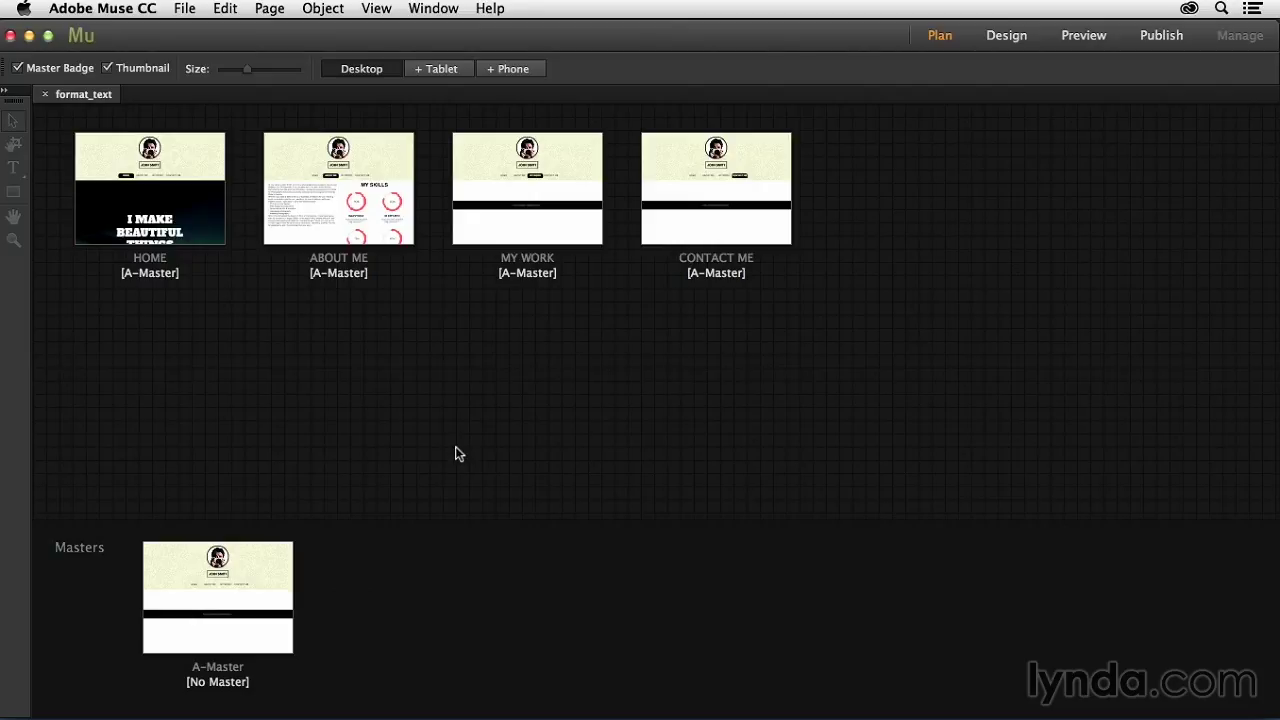
- Open the ABOUT ME page from the site plan to edit its biography text
{"action": "double_click", "coordinate": [319, 221]}
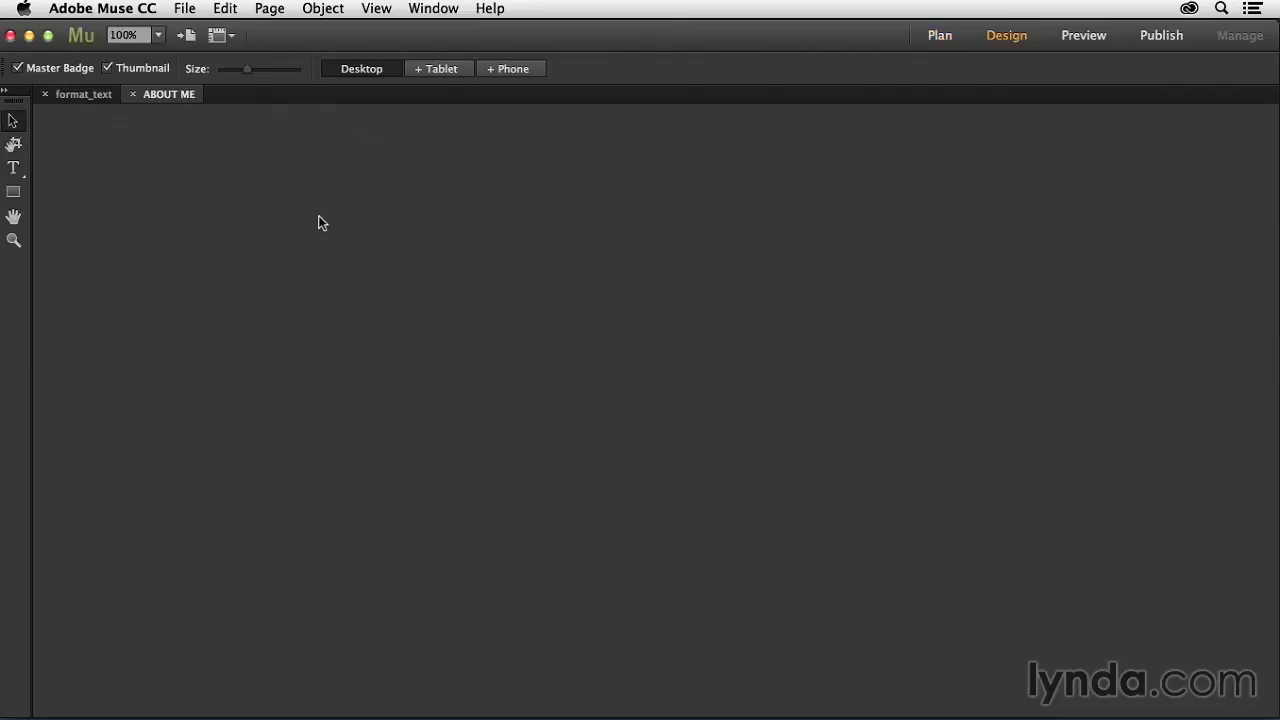
{"action": "key", "text": "super+plus"}
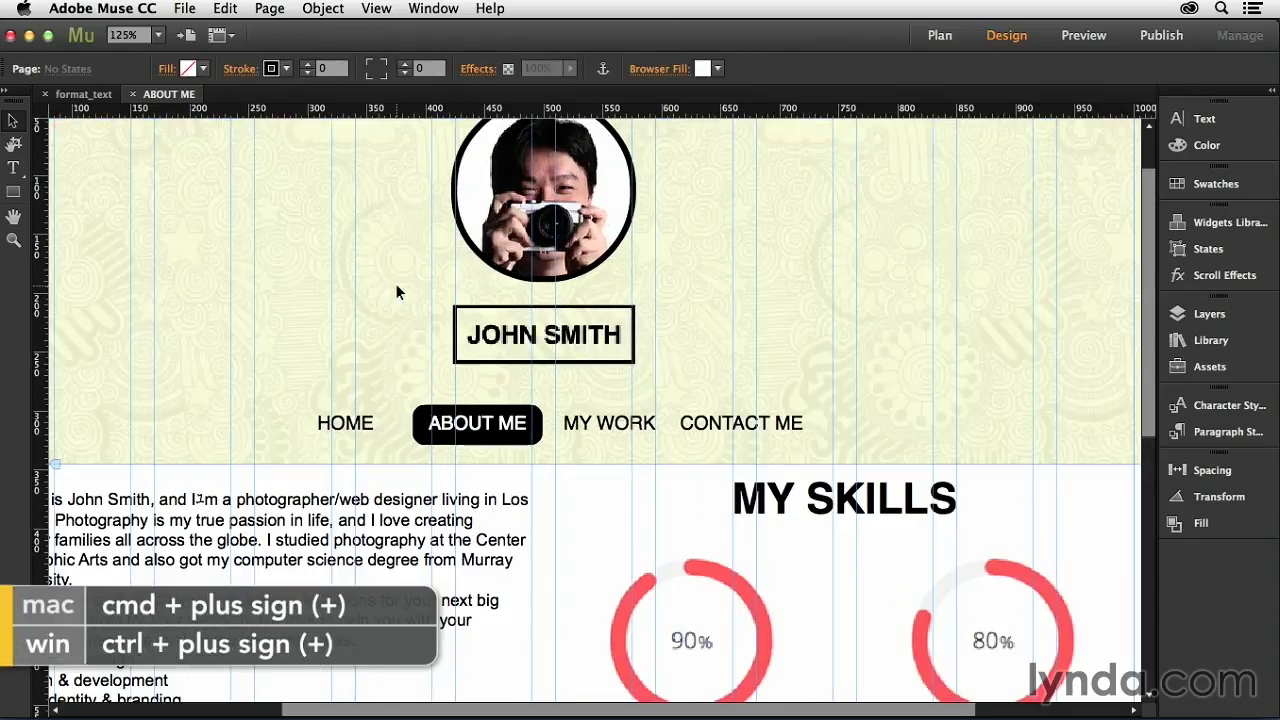
{"action": "key", "text": "space"}
{"action": "left_click_drag", "start_coordinate": [189, 572], "coordinate": [501, 412]}
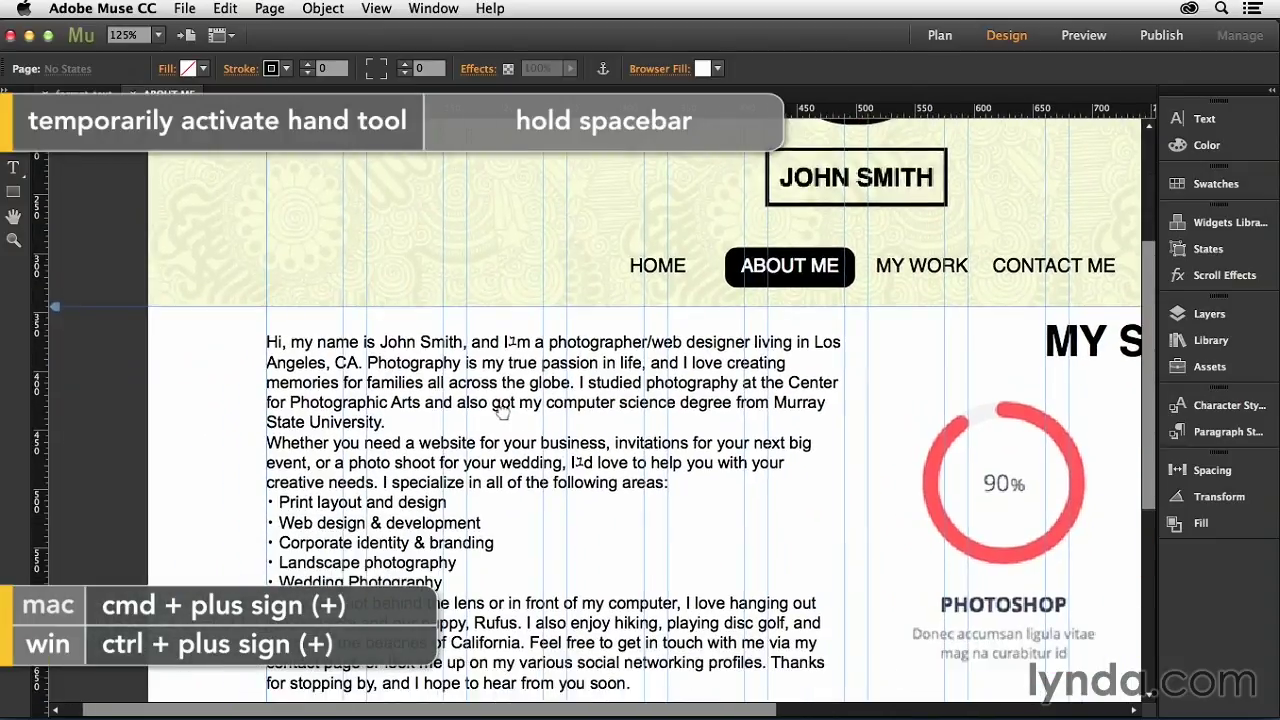
{"action": "left_click_drag", "start_coordinate": [537, 482], "coordinate": [537, 434]}
- Replace the garbled characters in the biography's contractions with apostrophes so they read "I'm" and "I'd"
{"action": "double_click", "coordinate": [584, 413]}
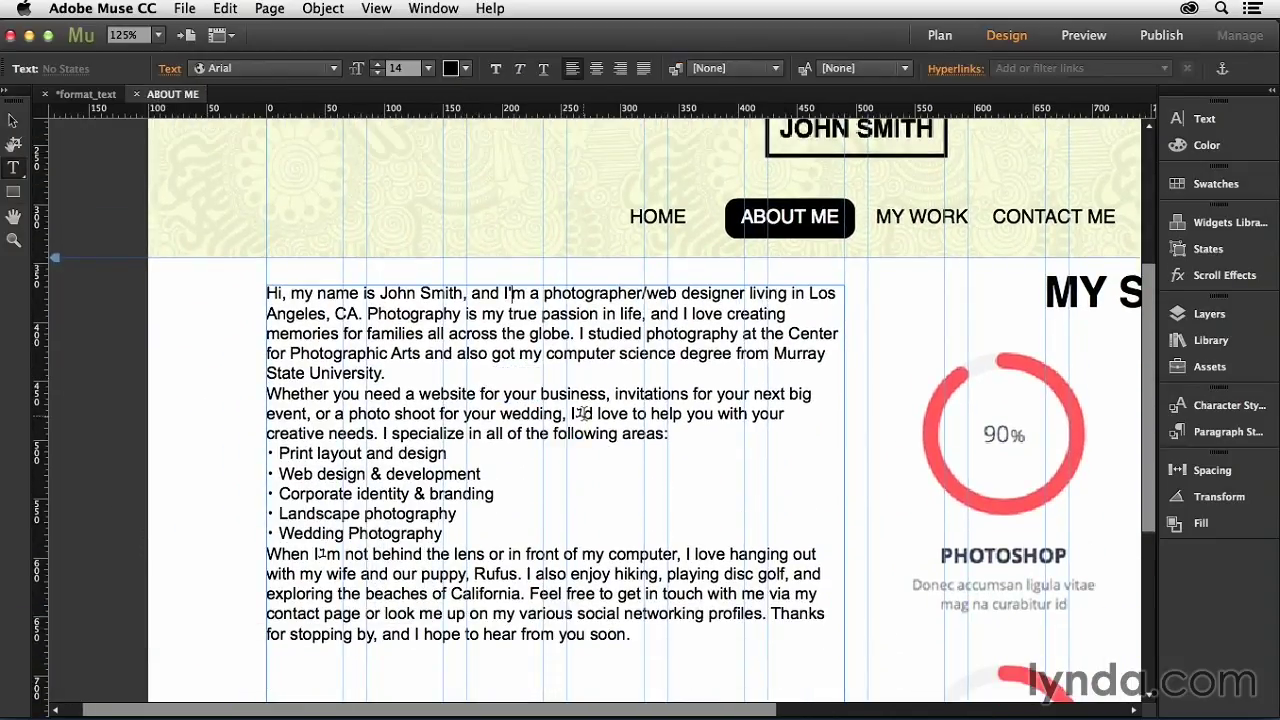
{"action": "key", "text": "Delete"}
{"action": "type", "text": "'"}
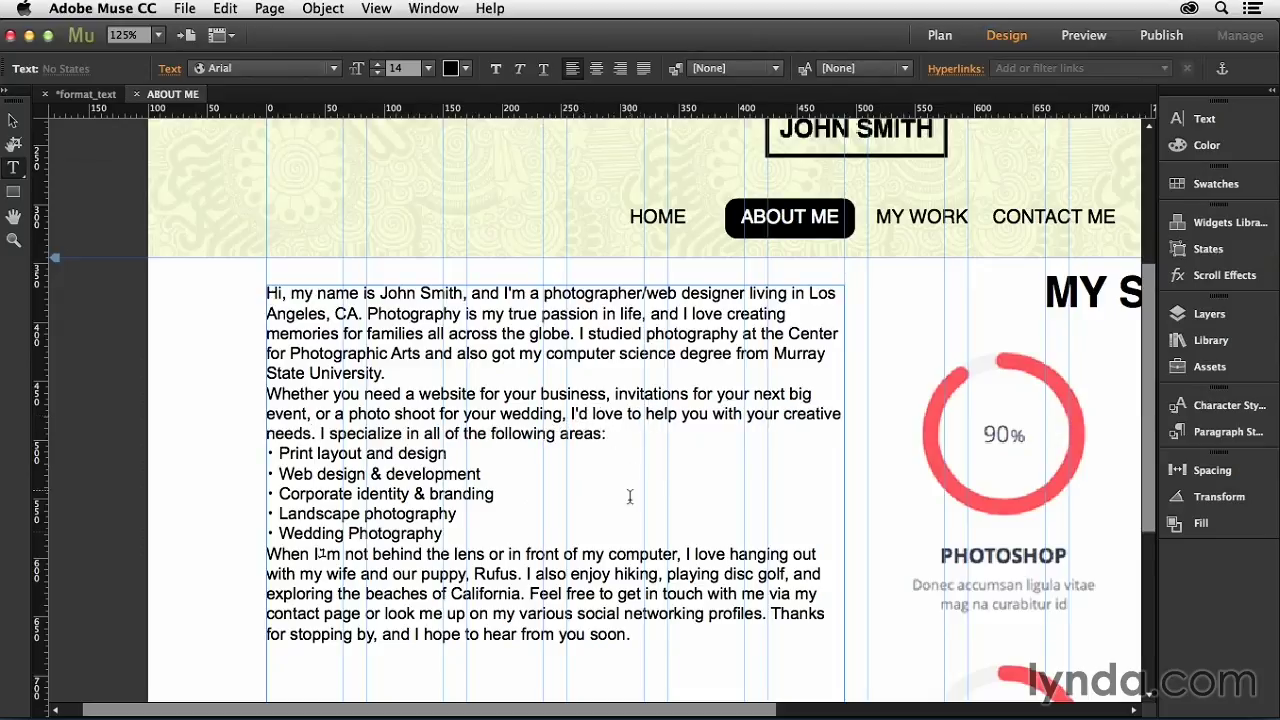
{"action": "left_click", "coordinate": [322, 553]}
{"action": "key", "text": "Delete"}
{"action": "type", "text": "'"}
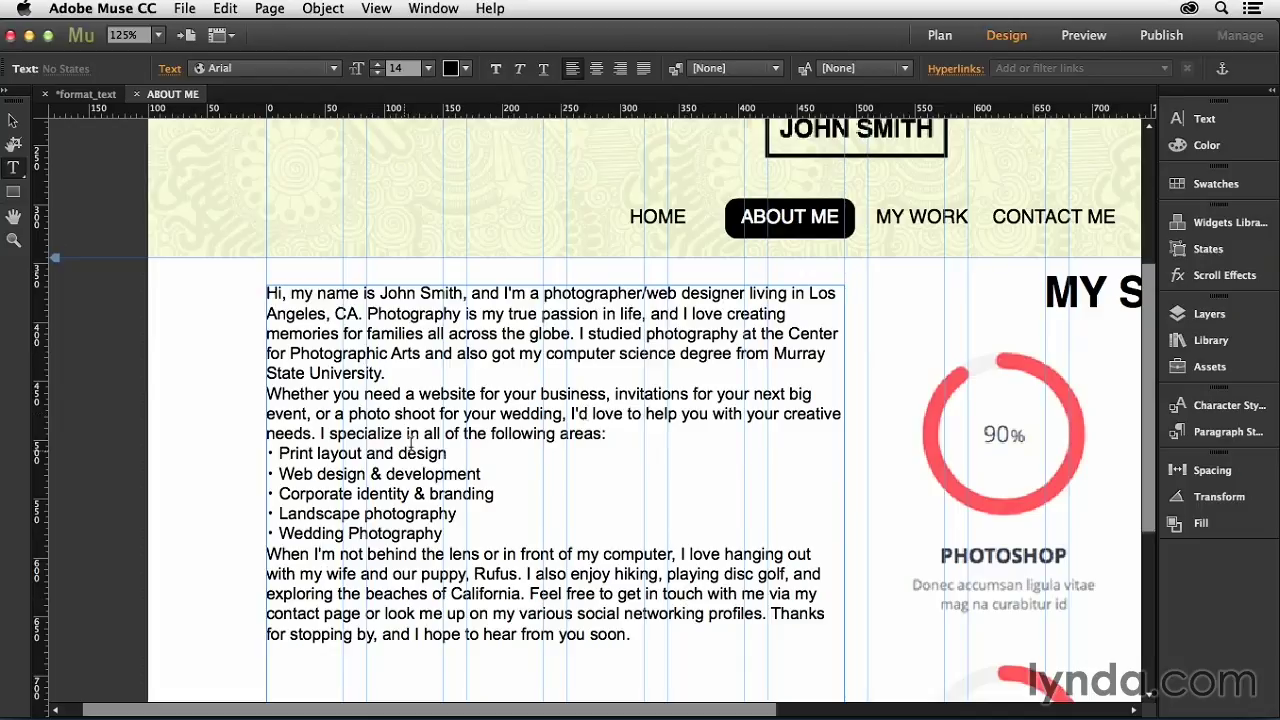
- Add the mixed-case heading "About Me" on its own line above the biography's first paragraph
{"action": "left_click", "coordinate": [268, 293]}
{"action": "key", "text": "Return"}
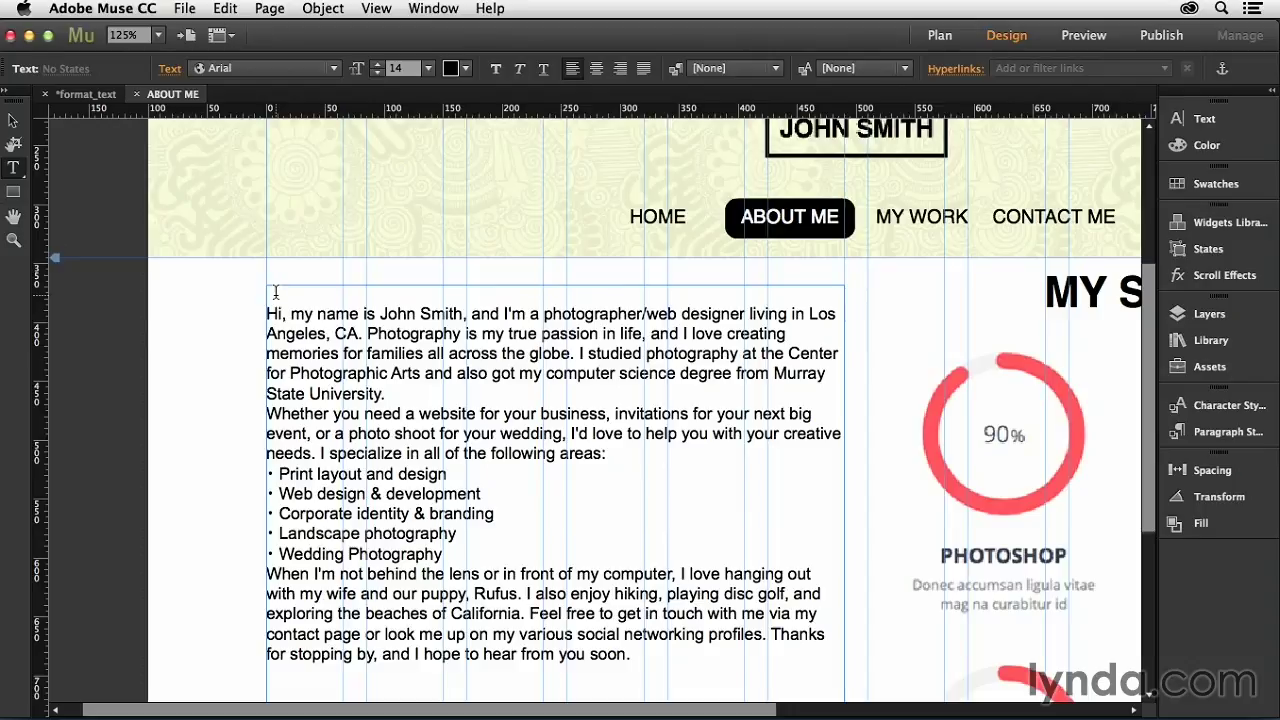
{"action": "type", "text": "ABOUT ME"}
{"action": "left_click_drag", "start_coordinate": [351, 293], "coordinate": [266, 290]}
{"action": "type", "text": "About Me"}
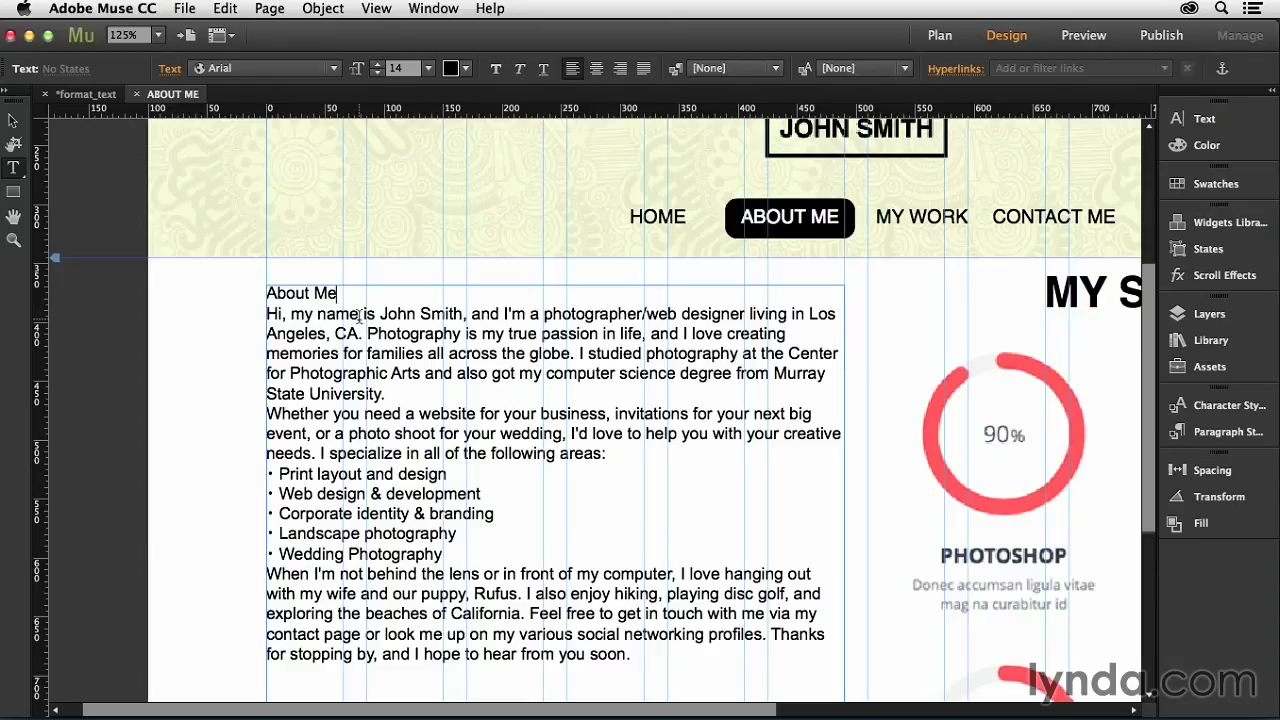
- Set the font of the "About Me" heading to the web safe font Helvetica
{"action": "left_click_drag", "start_coordinate": [342, 292], "coordinate": [252, 289]}
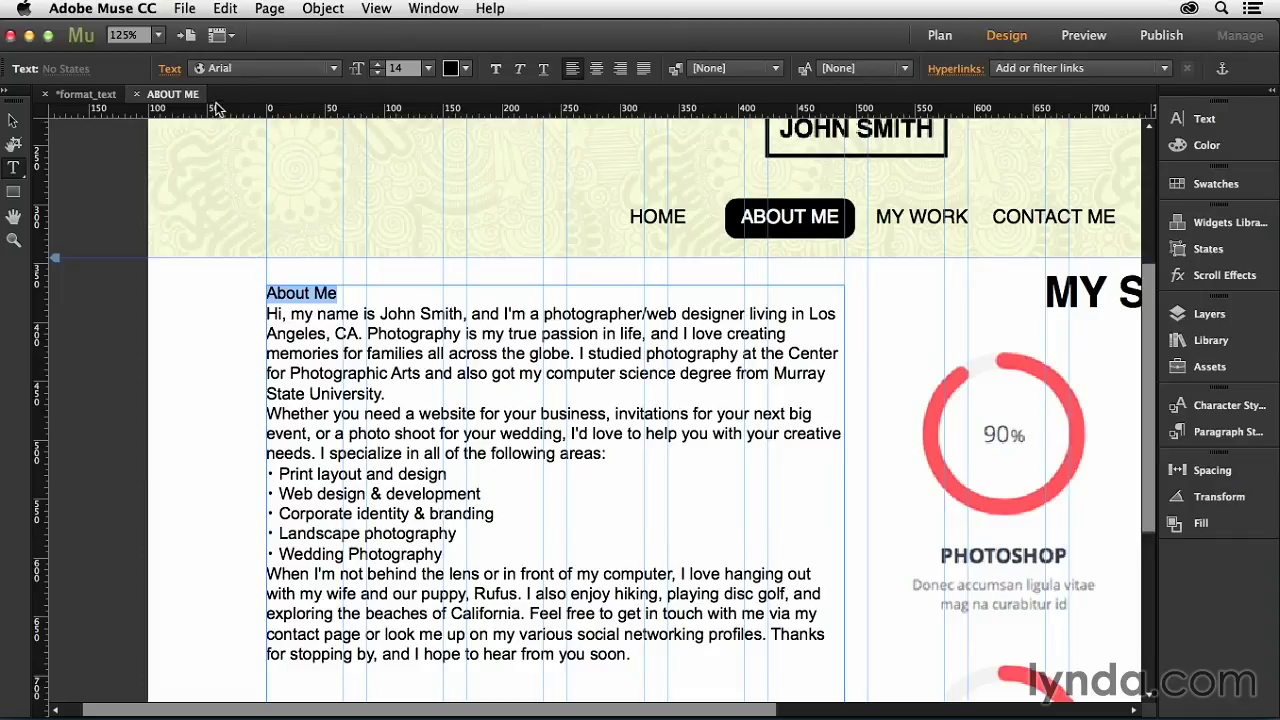
{"action": "left_click", "coordinate": [335, 70]}
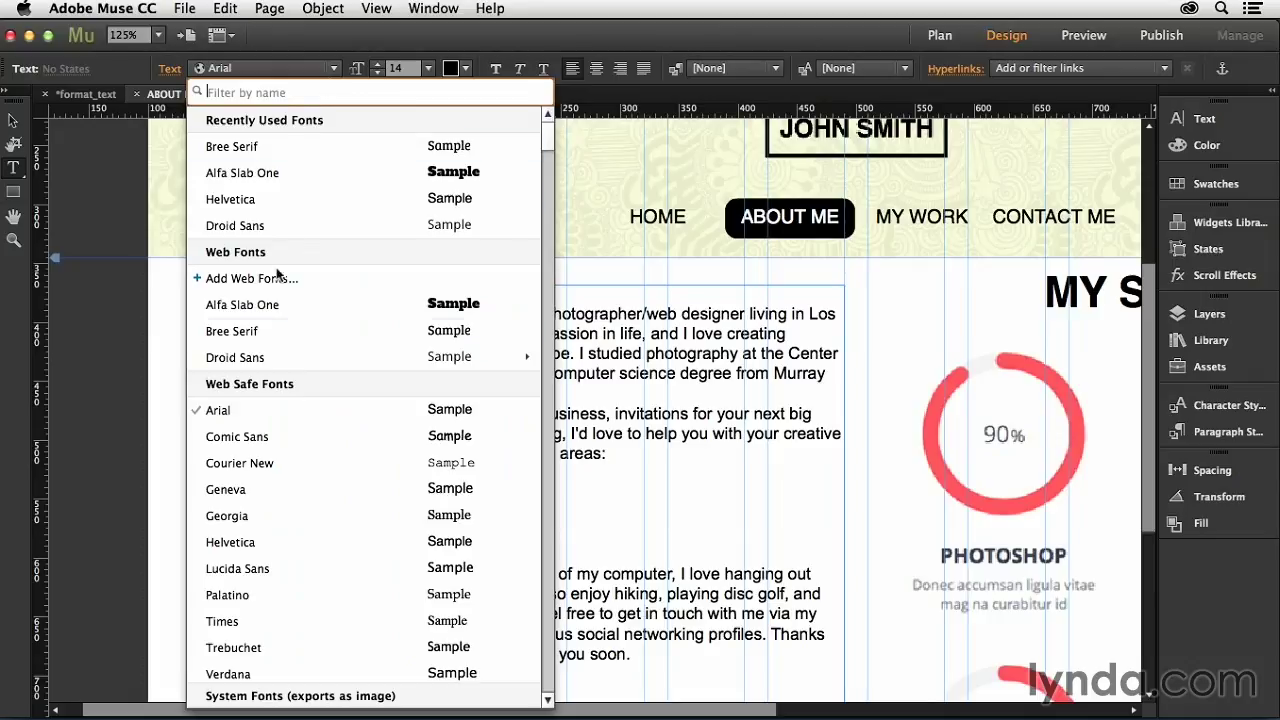
{"action": "left_click", "coordinate": [269, 541]}
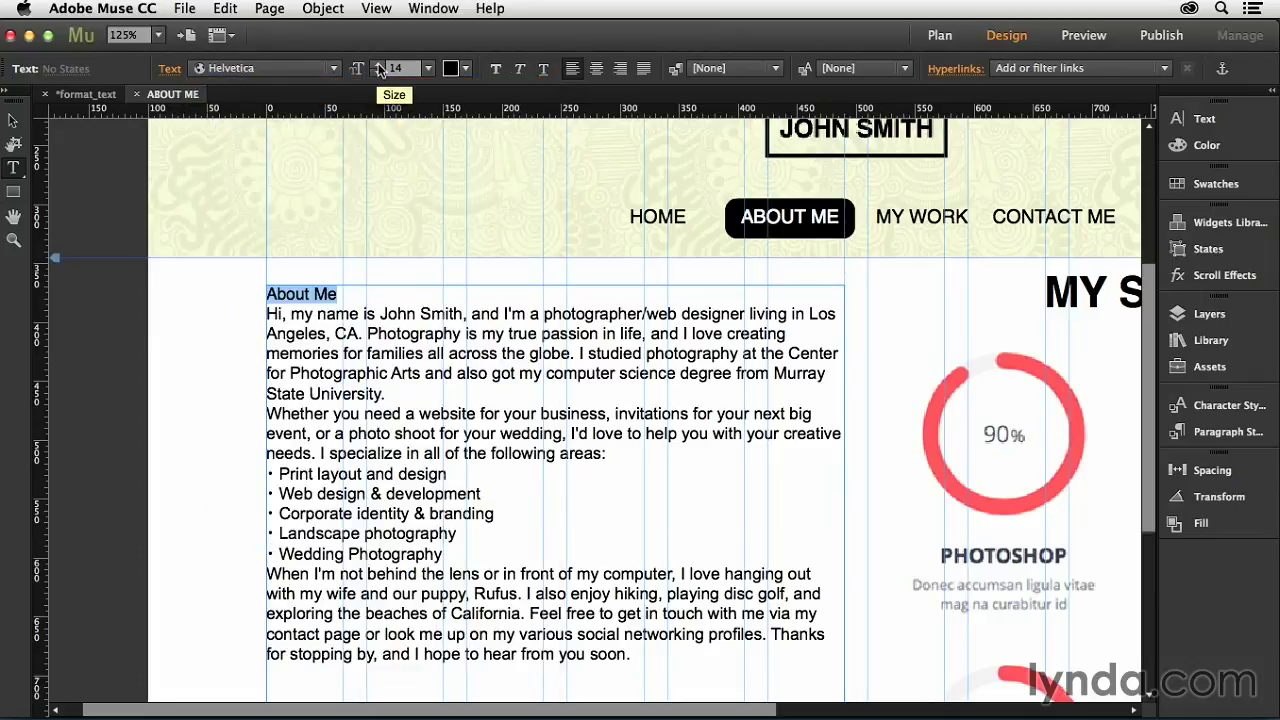
- Enlarge the "About Me" heading to size 36 and make it bold
{"action": "left_click", "coordinate": [379, 68]}
{"action": "left_click", "coordinate": [379, 68]}
{"action": "left_click", "coordinate": [379, 68]}
{"action": "left_click", "coordinate": [379, 68]}
{"action": "left_click", "coordinate": [379, 68]}
{"action": "left_click", "coordinate": [379, 68]}
{"action": "left_click", "coordinate": [379, 68]}
{"action": "left_click", "coordinate": [379, 68]}
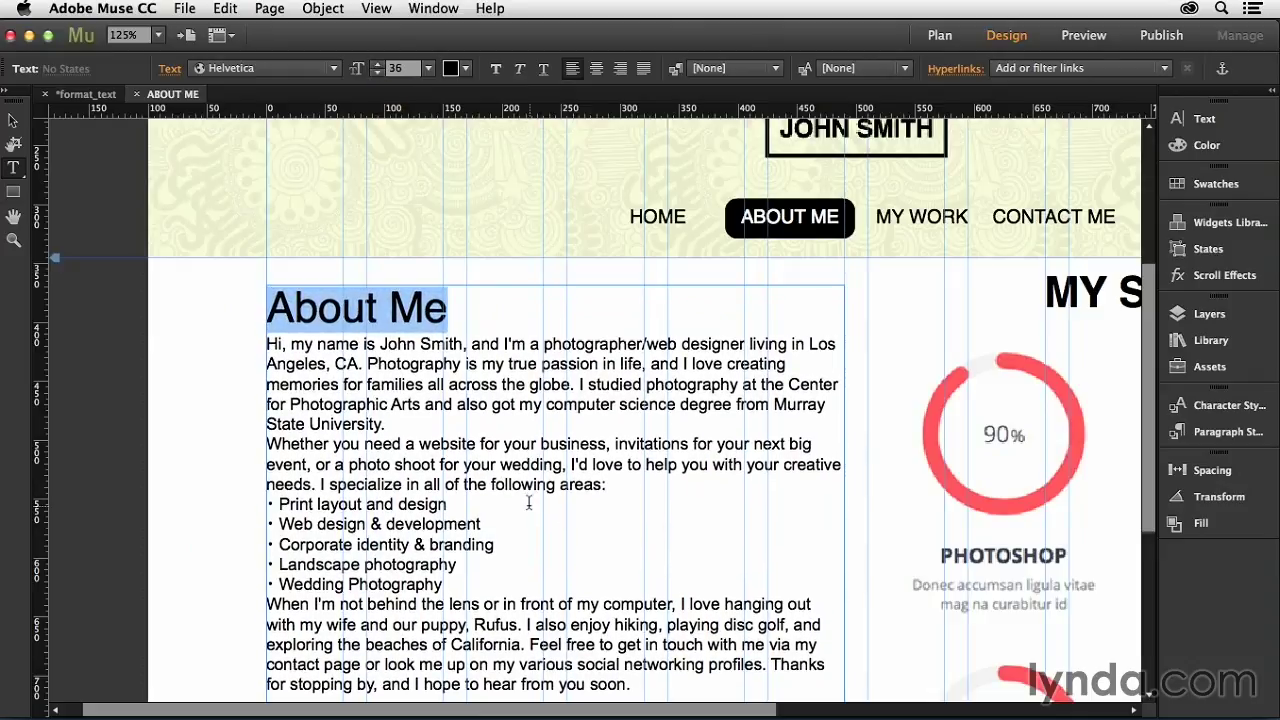
{"action": "left_click", "coordinate": [496, 69]}
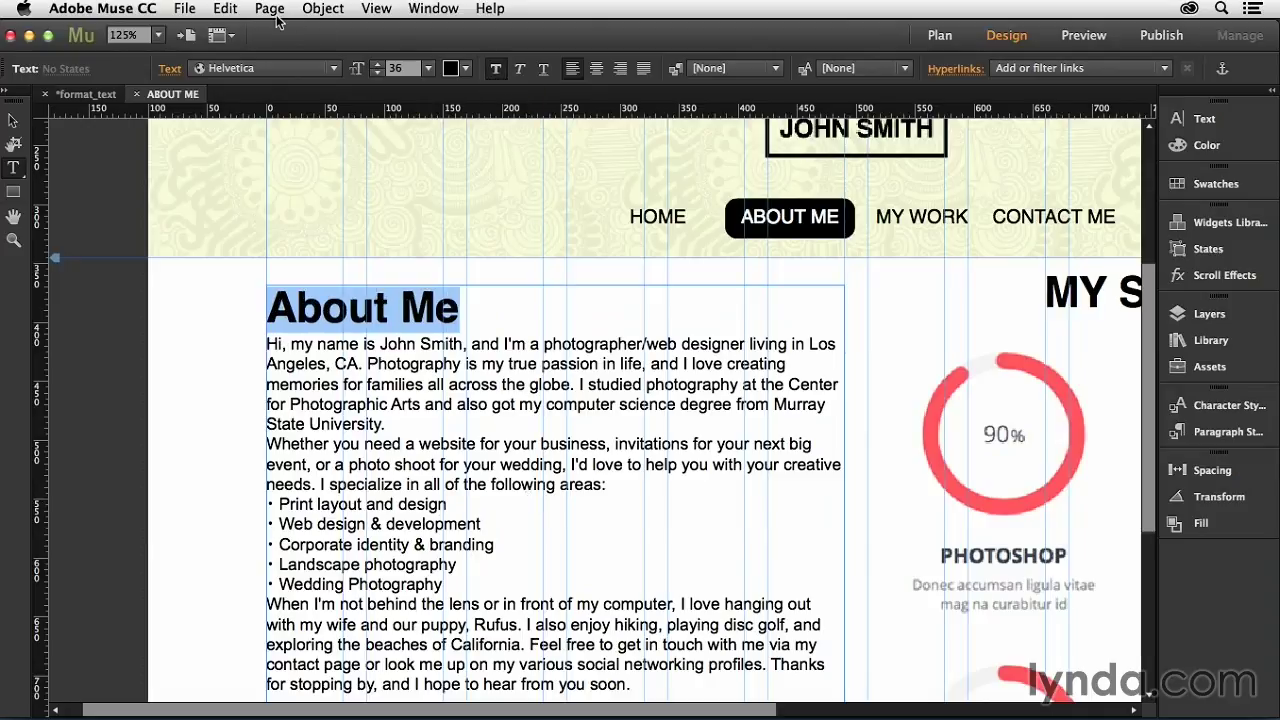
- Change the case of the selected "About Me" heading to UPPERCASE
{"action": "left_click", "coordinate": [226, 10]}
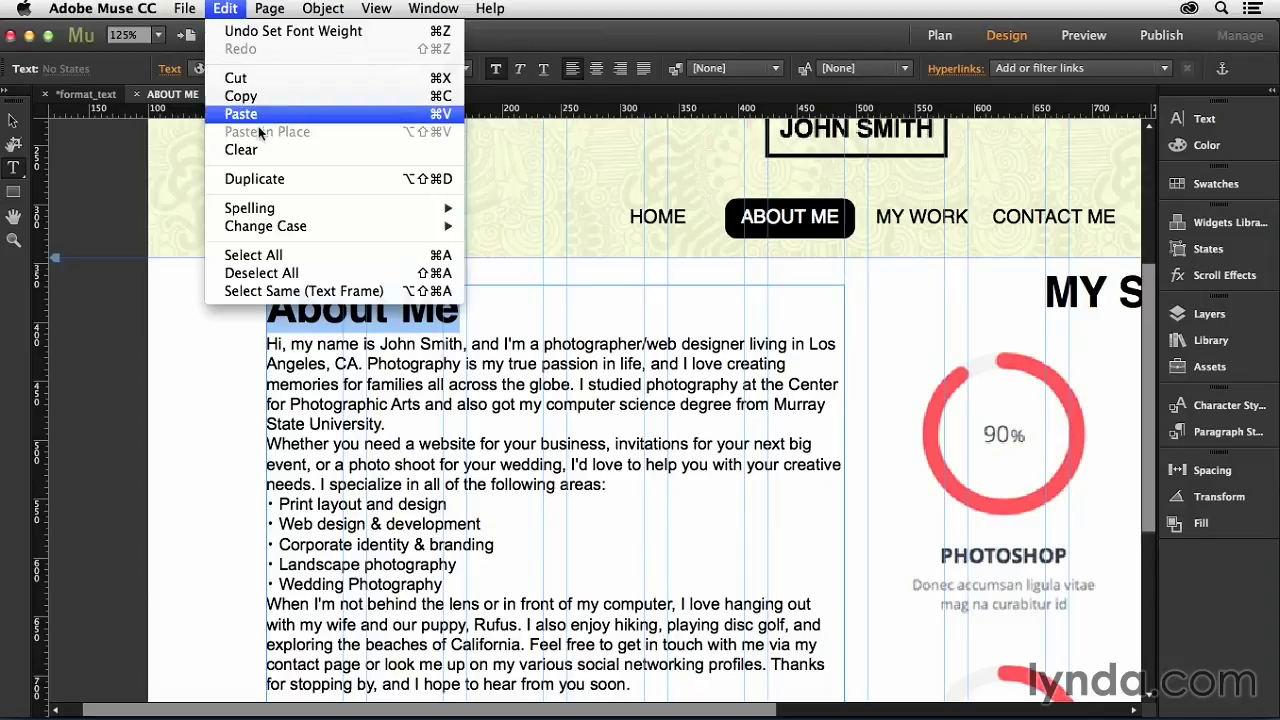
{"action": "mouse_move", "coordinate": [380, 228]}
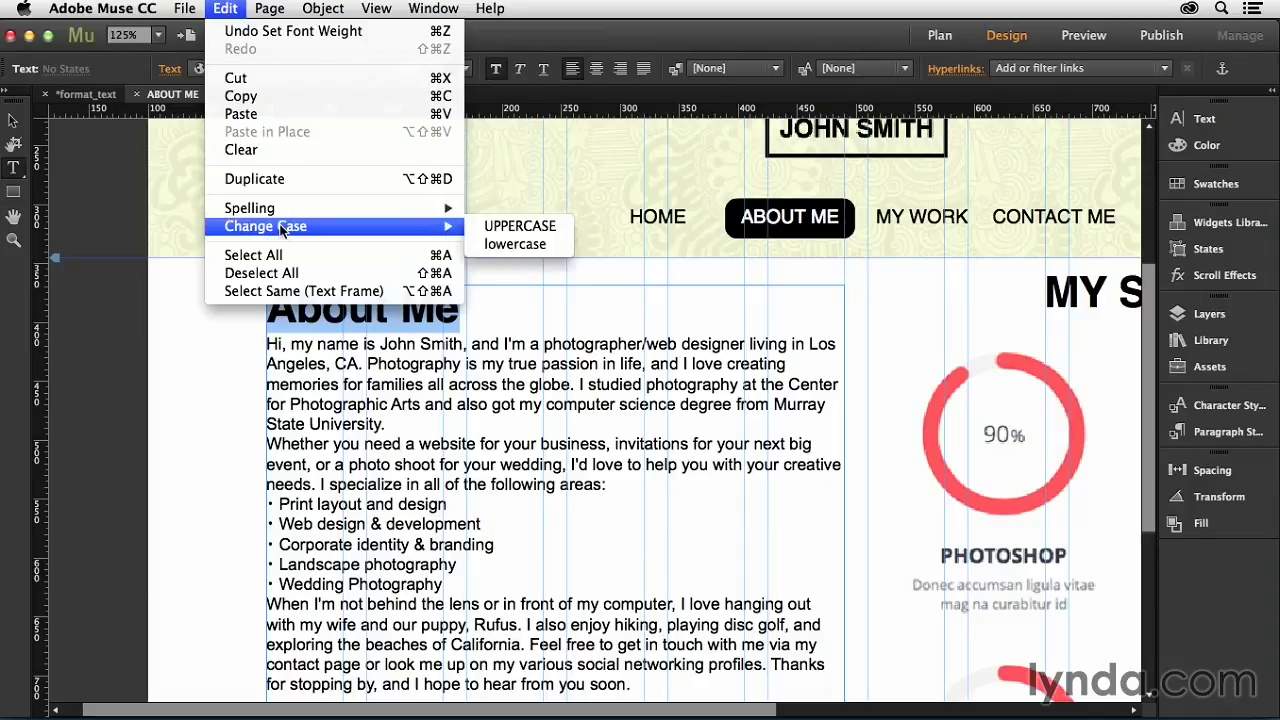
{"action": "left_click", "coordinate": [518, 228]}
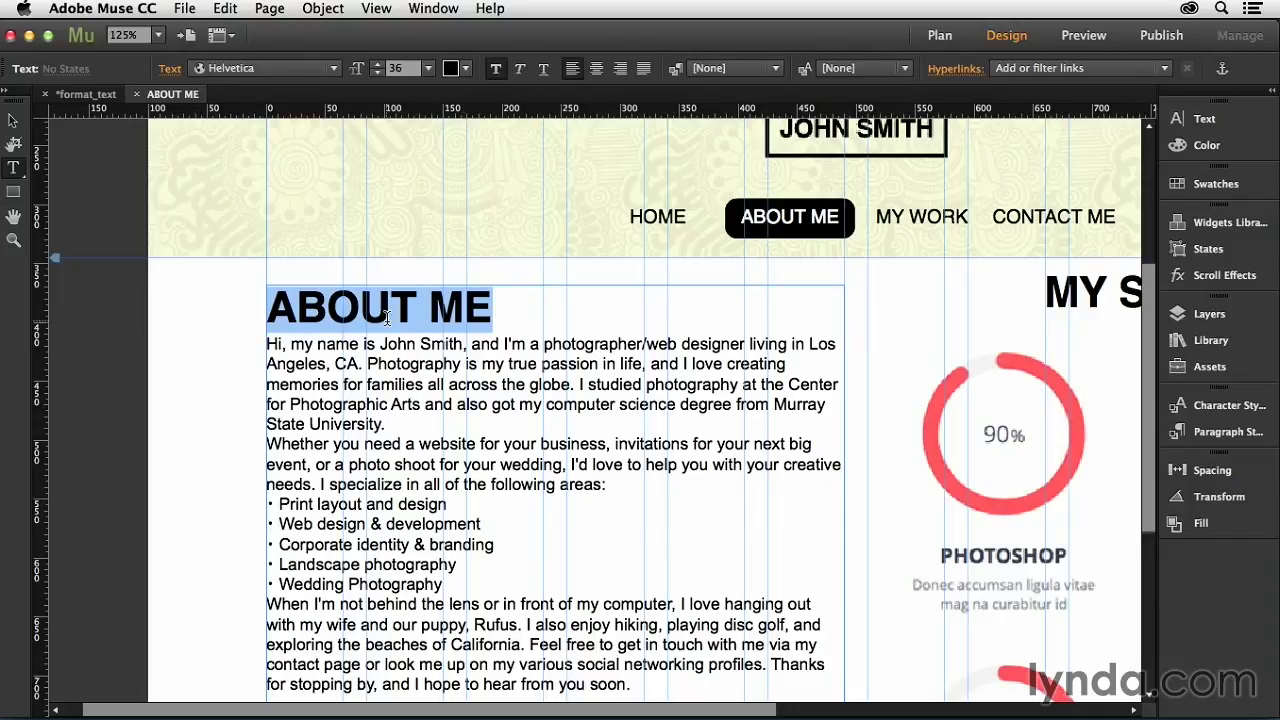
- Color the ABOUT ME heading orange with RGB 248, 143, 50 (F88F32) and finish editing the text
{"action": "left_click", "coordinate": [466, 68]}
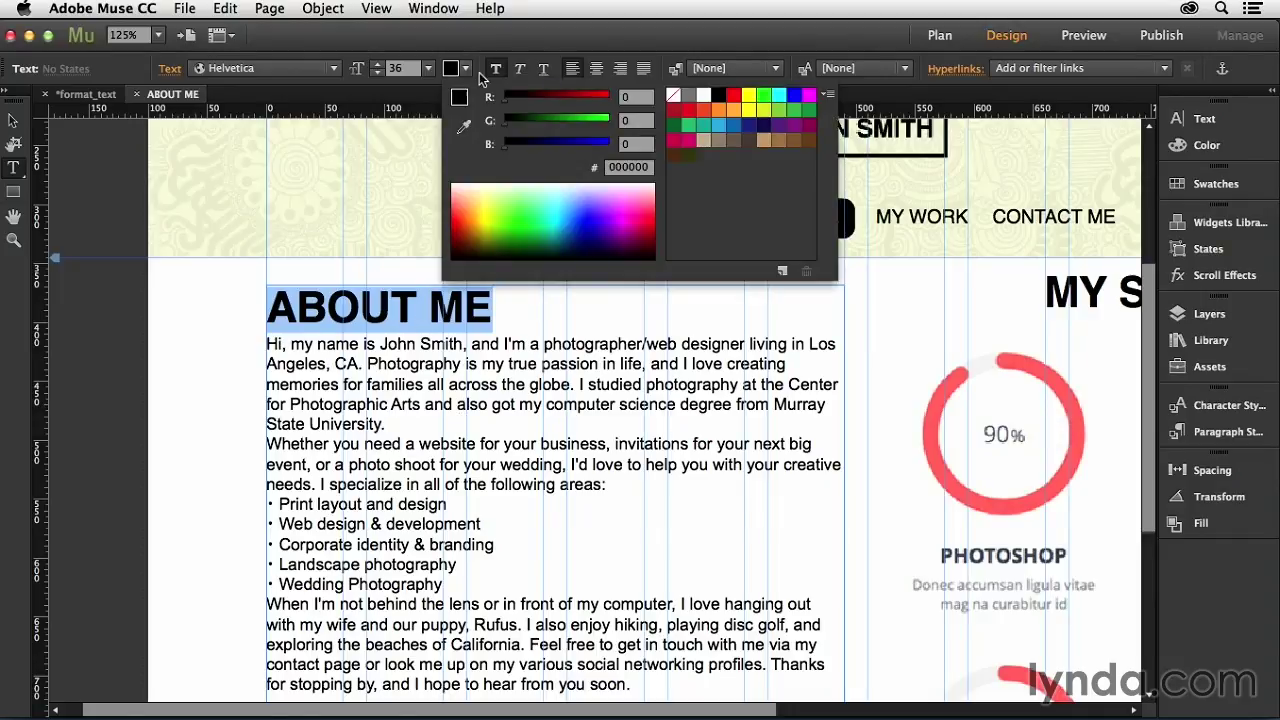
{"action": "left_click_drag", "start_coordinate": [504, 100], "coordinate": [598, 101]}
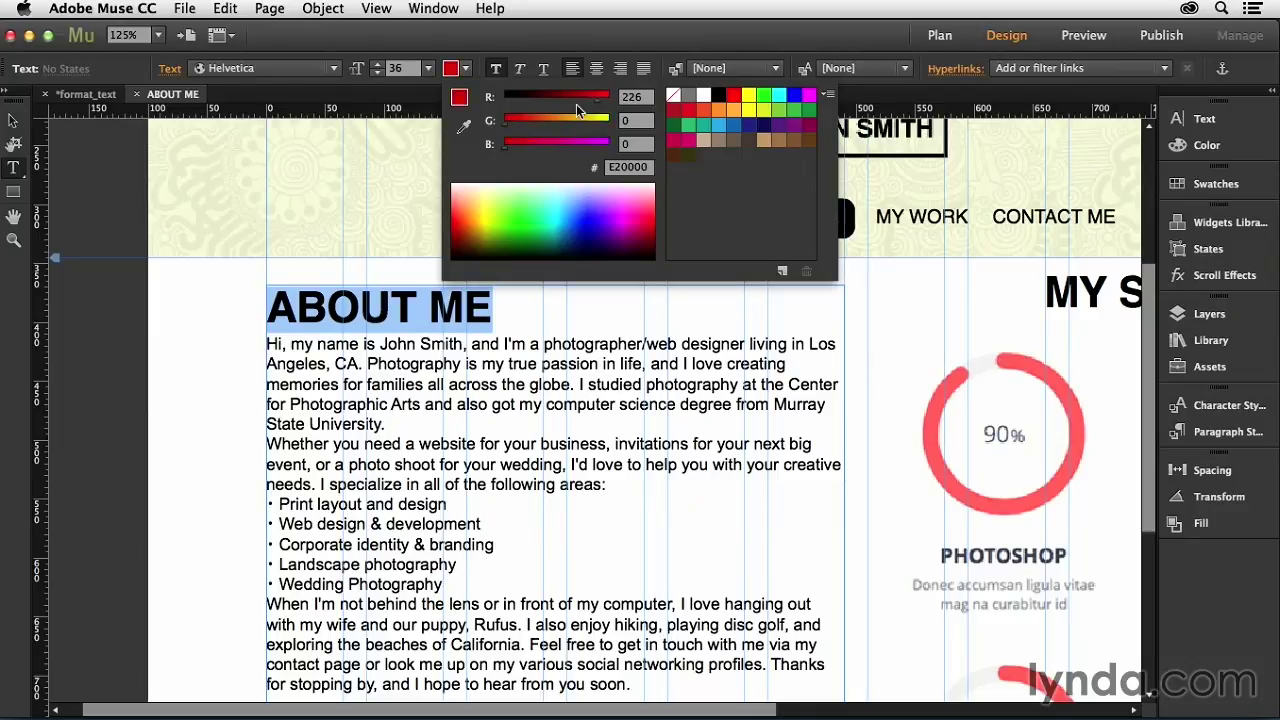
{"action": "left_click_drag", "start_coordinate": [506, 121], "coordinate": [512, 146]}
{"action": "mouse_move", "coordinate": [598, 101]}
{"action": "left_mouse_down"}
{"action": "mouse_move", "coordinate": [613, 101]}
{"action": "mouse_move", "coordinate": [517, 145]}
{"action": "mouse_move", "coordinate": [606, 105]}
{"action": "left_mouse_up"}
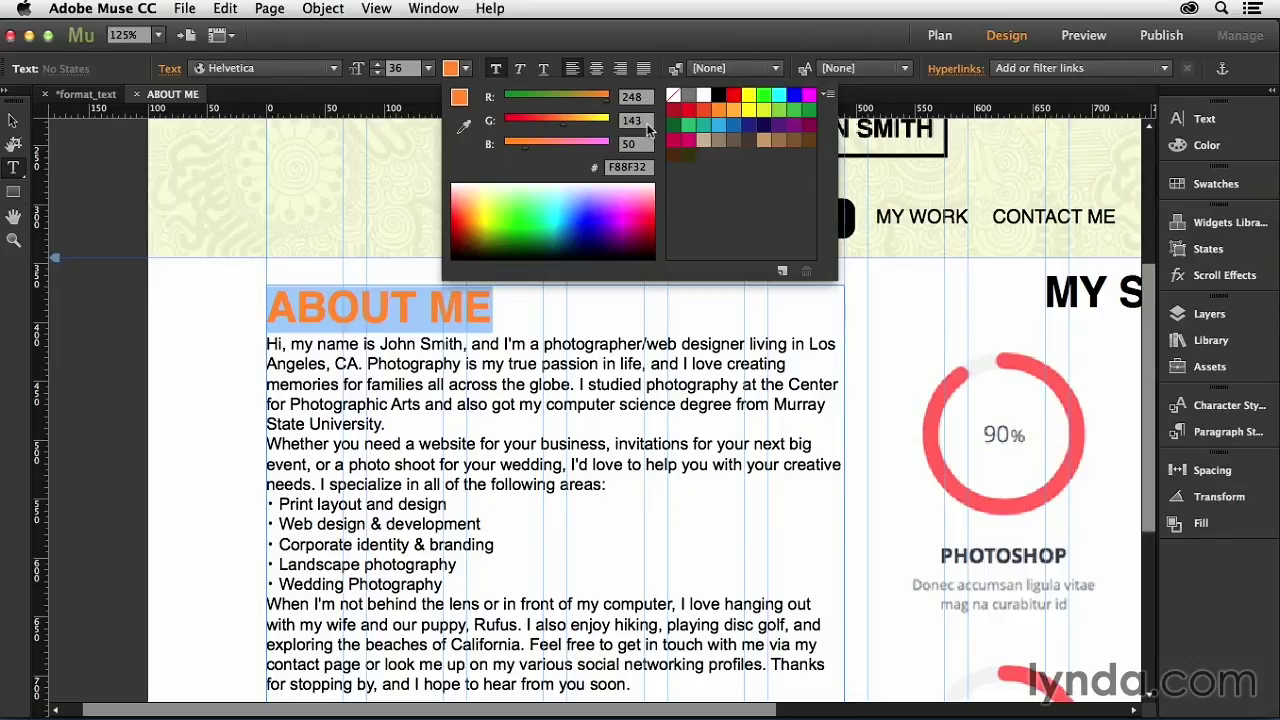
{"action": "left_click", "coordinate": [646, 36]}
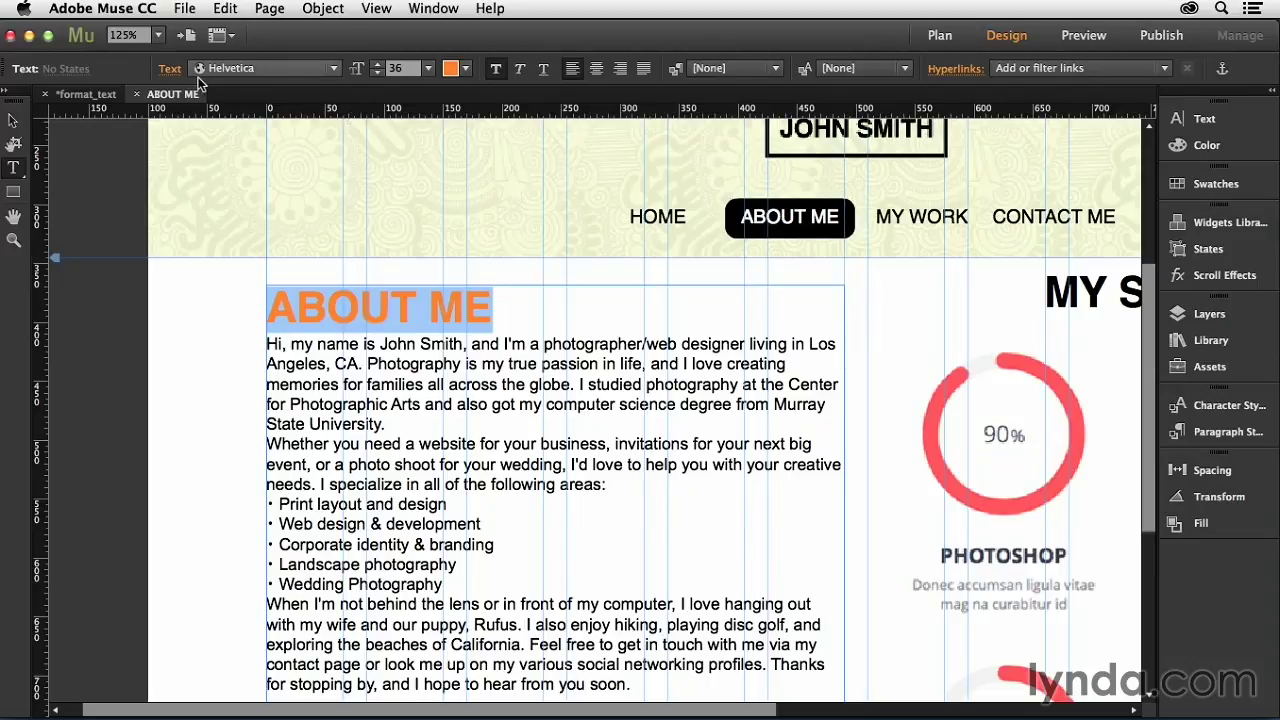
{"action": "left_click", "coordinate": [13, 122]}
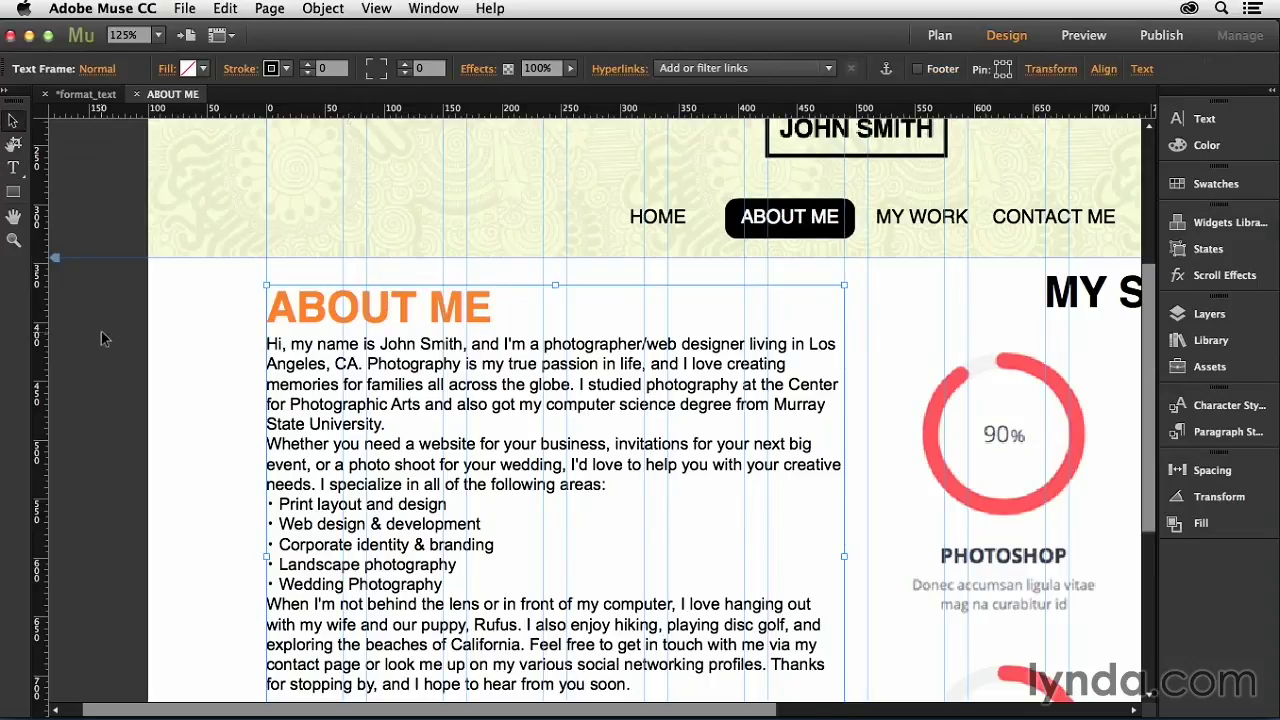
- Set the font of the biography's first paragraph to the web safe font Helvetica
{"action": "scroll", "coordinate": [377, 335], "scroll_direction": "down", "scroll_amount": 2}
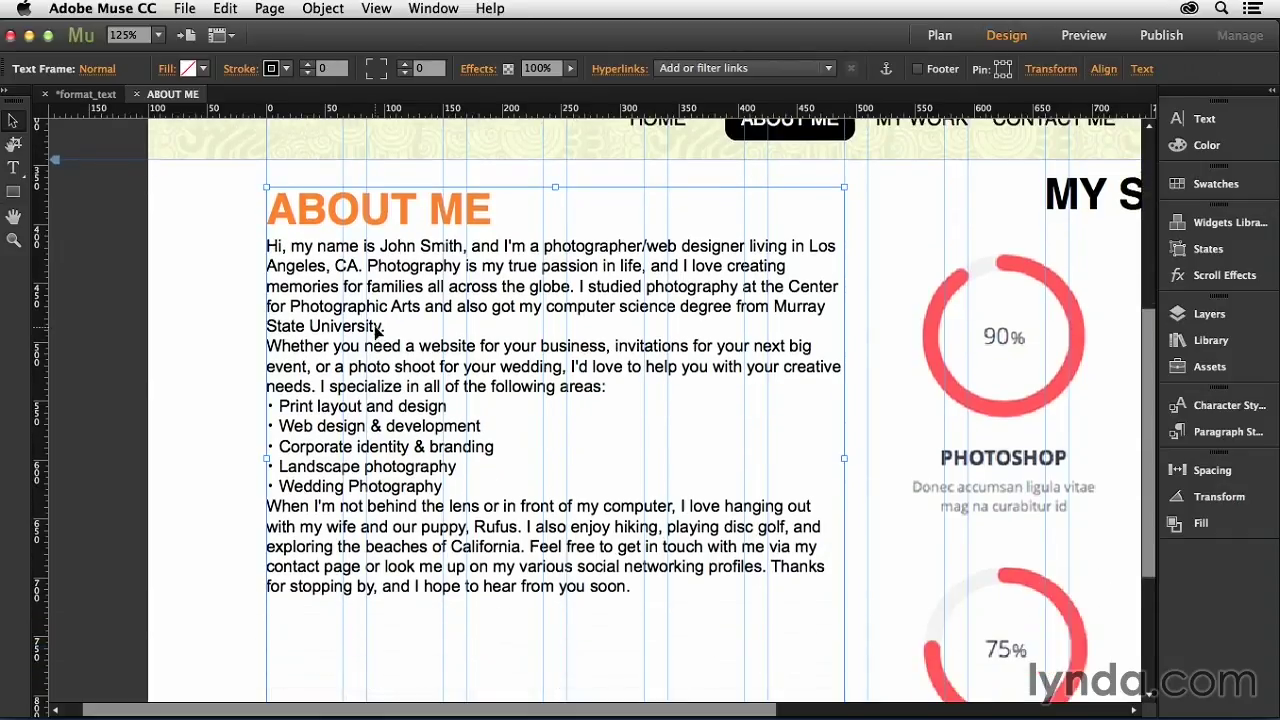
{"action": "scroll", "coordinate": [377, 335], "scroll_direction": "up", "scroll_amount": 1}
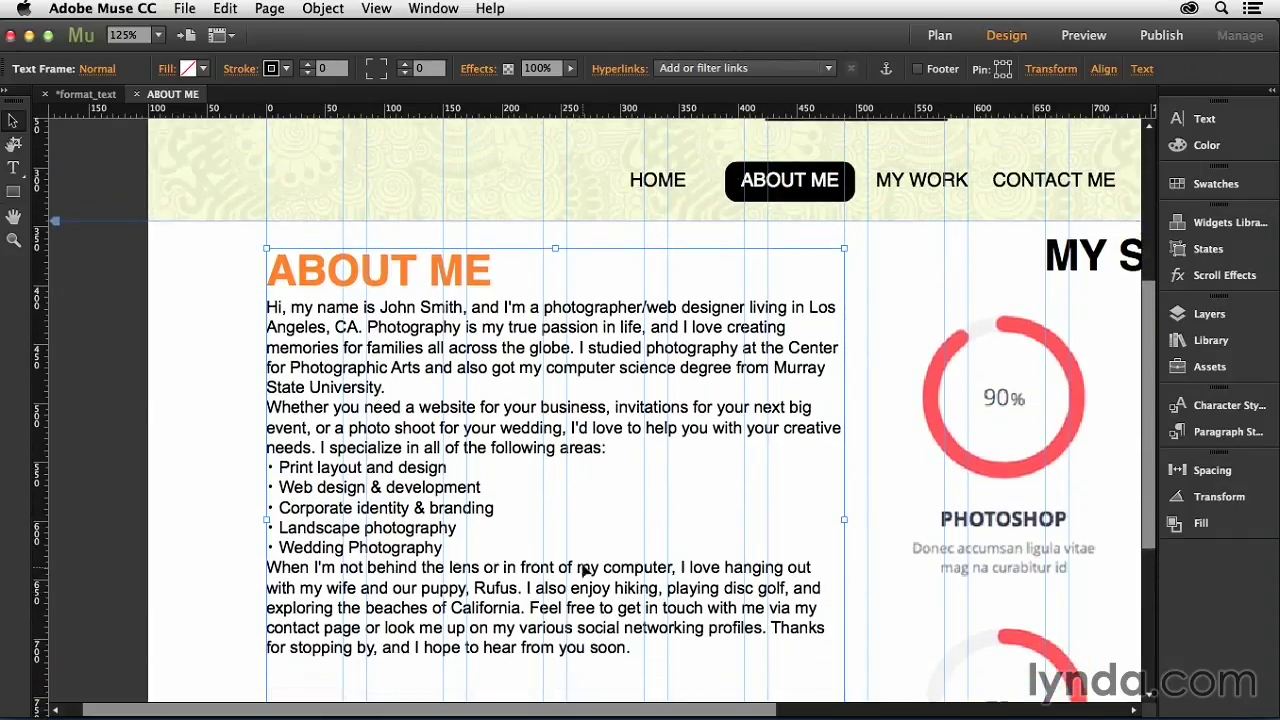
{"action": "double_click", "coordinate": [381, 392]}
{"action": "left_click_drag", "start_coordinate": [383, 390], "coordinate": [258, 308]}
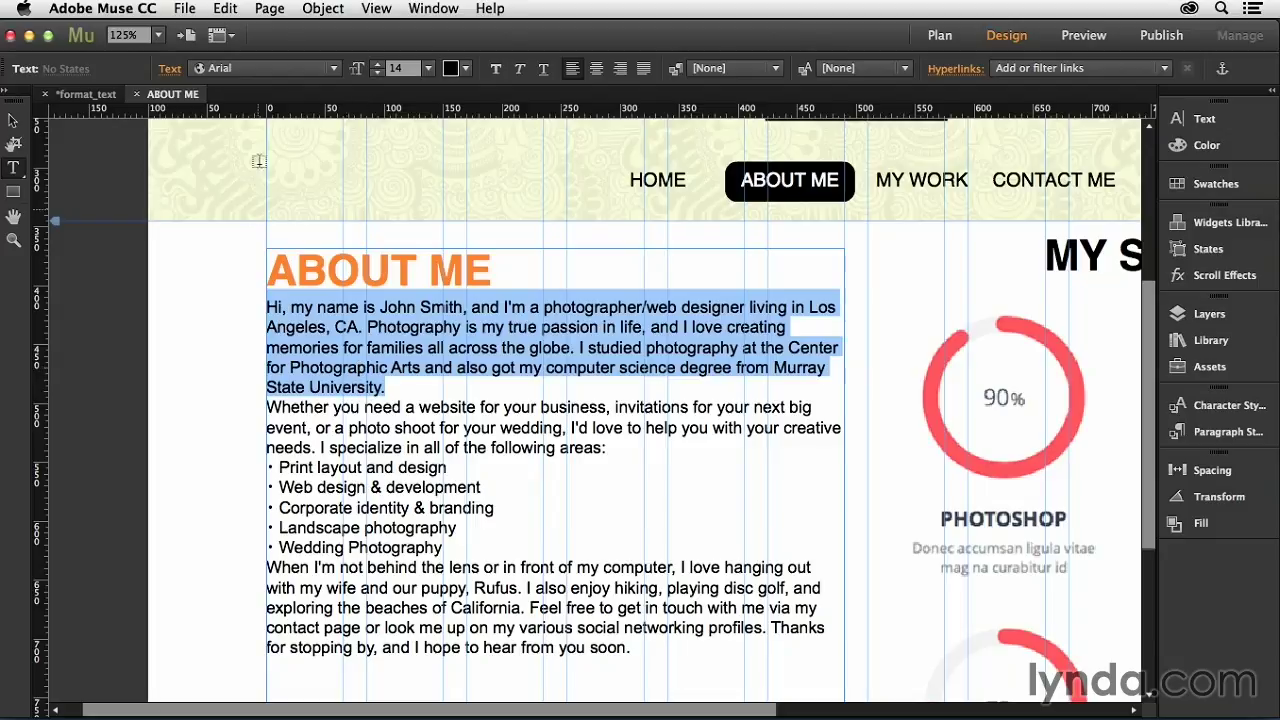
{"action": "left_click", "coordinate": [277, 70]}
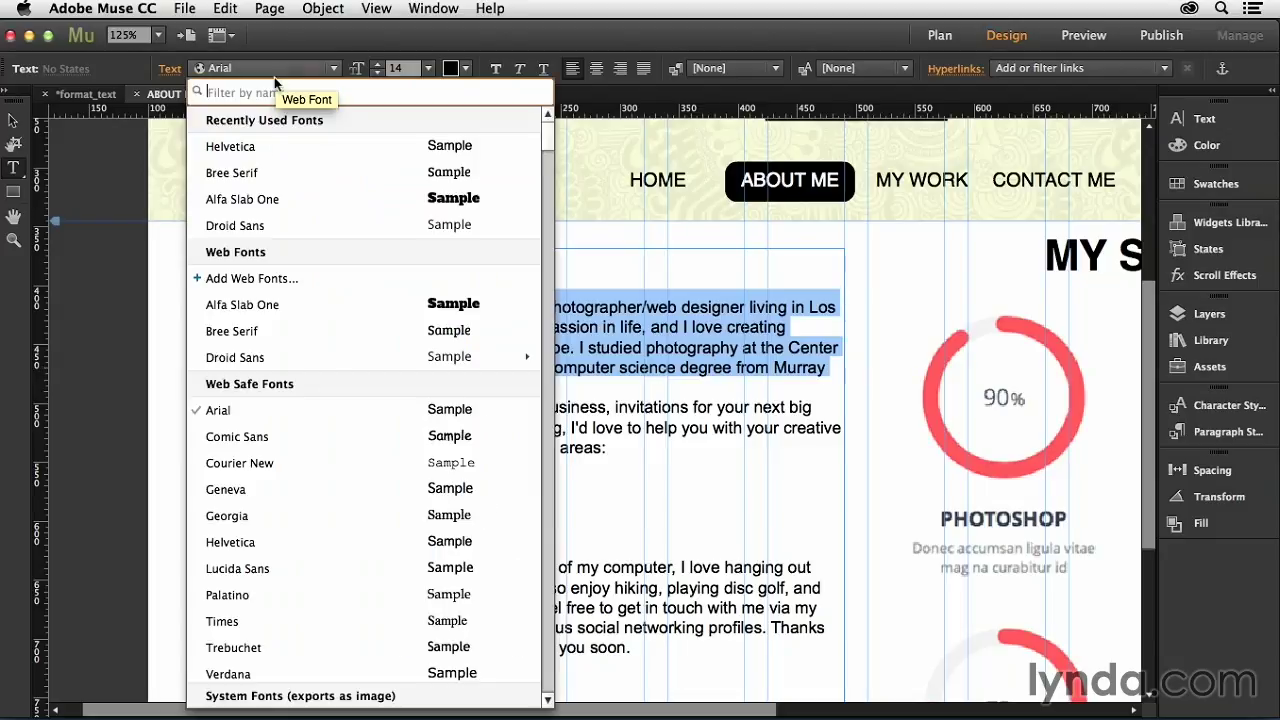
{"action": "left_click", "coordinate": [299, 542]}
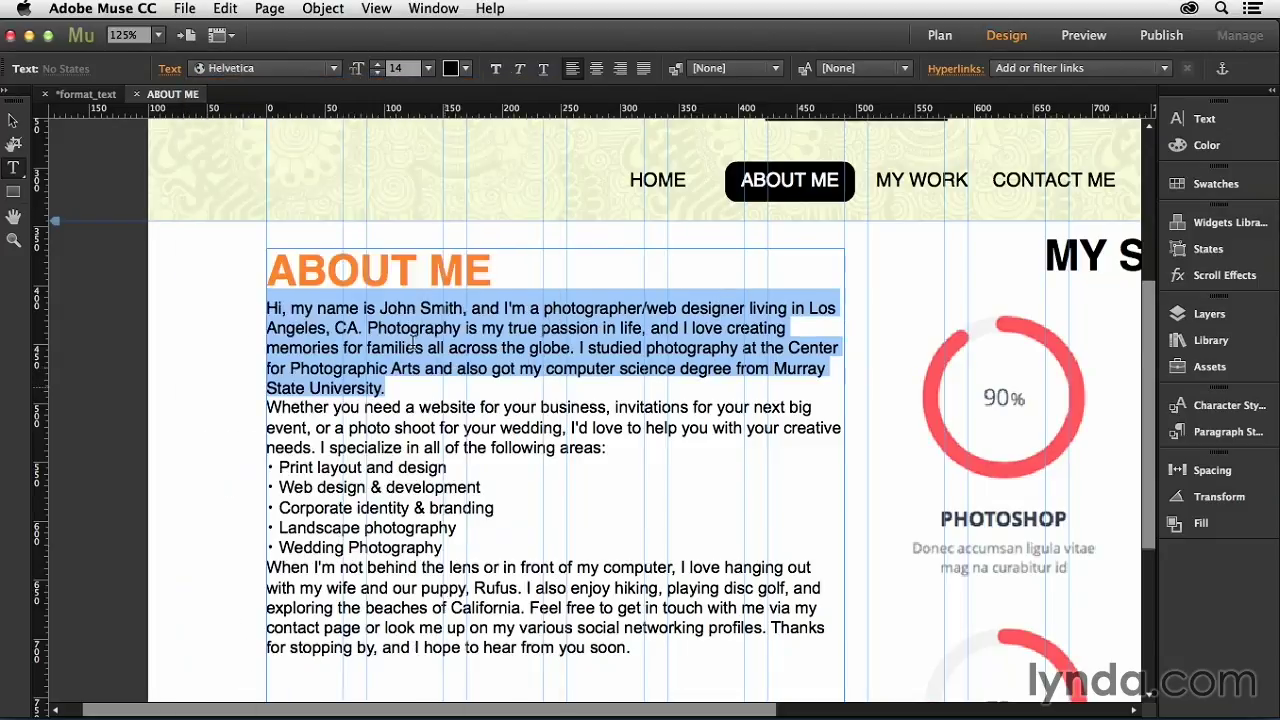
- Increase the leading of the biography's first paragraph to 140%
{"action": "left_click", "coordinate": [173, 75]}
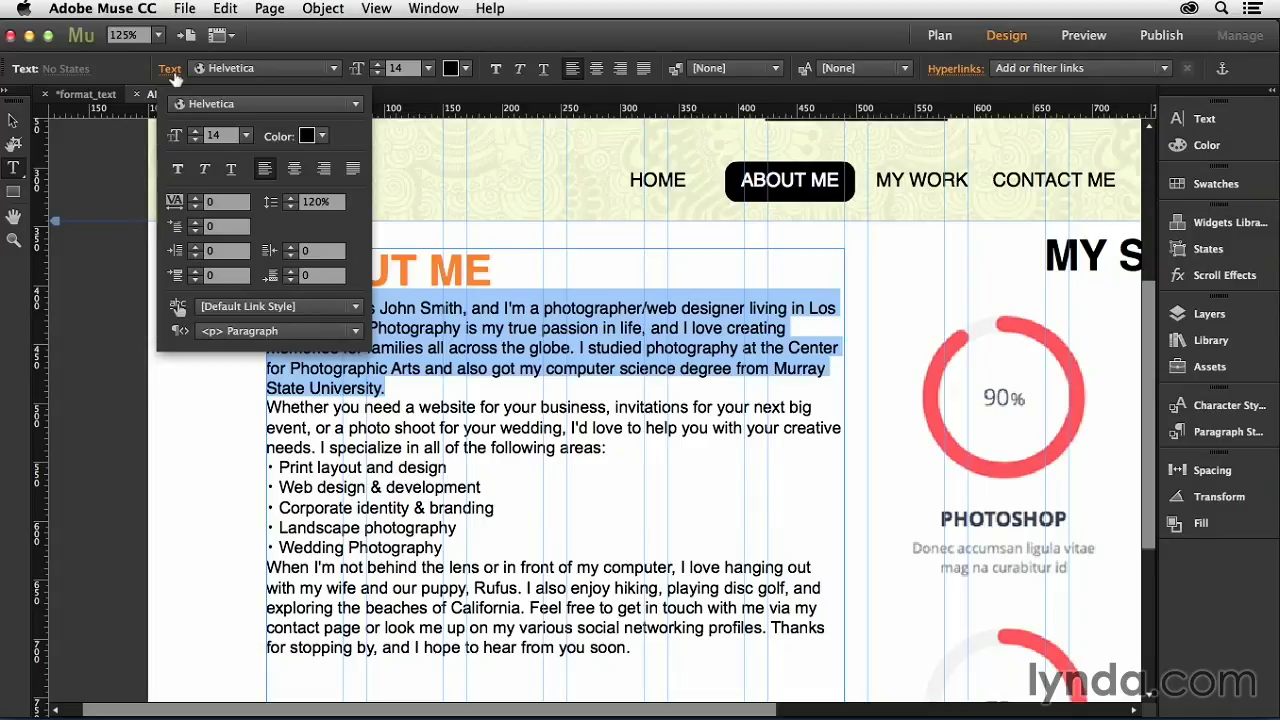
{"action": "left_click", "coordinate": [292, 199]}
{"action": "left_click", "coordinate": [292, 199]}
{"action": "left_click", "coordinate": [292, 199]}
{"action": "left_click", "coordinate": [292, 199]}
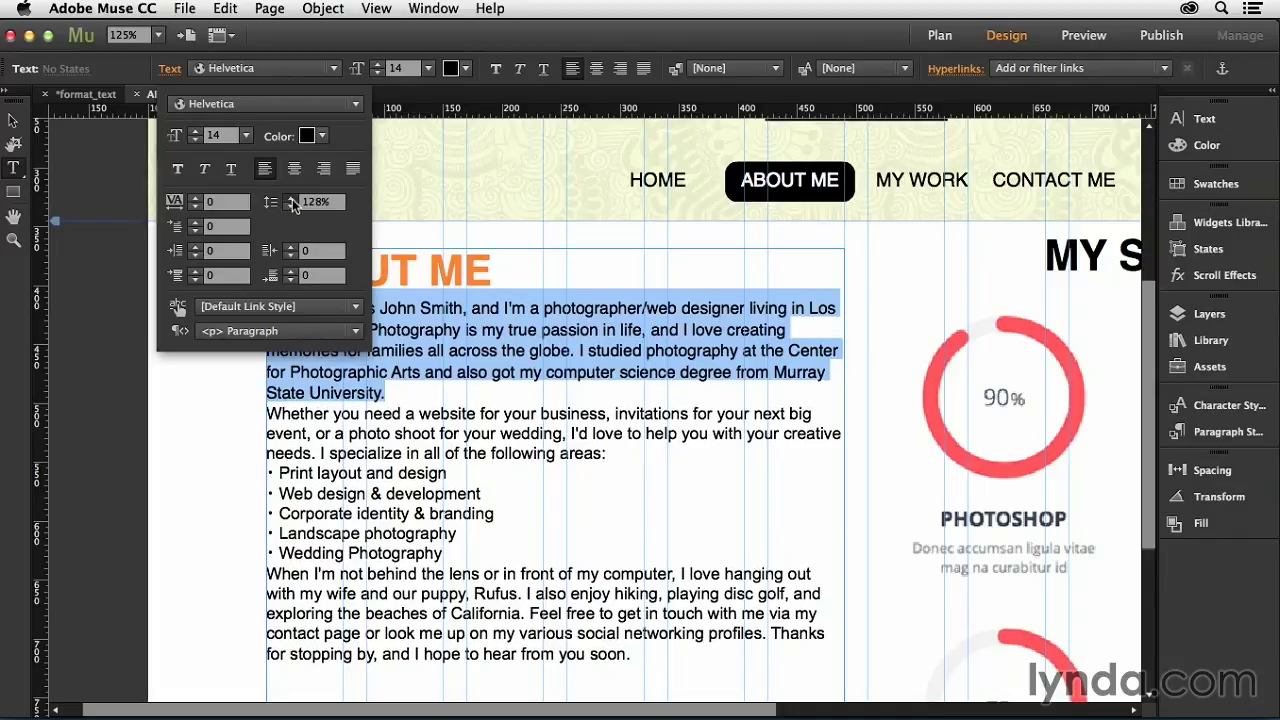
{"action": "left_click", "coordinate": [292, 200]}
{"action": "left_click", "coordinate": [292, 200]}
{"action": "left_click", "coordinate": [292, 200]}
{"action": "left_click", "coordinate": [292, 200]}
{"action": "left_click", "coordinate": [292, 200]}
{"action": "left_click", "coordinate": [292, 200]}
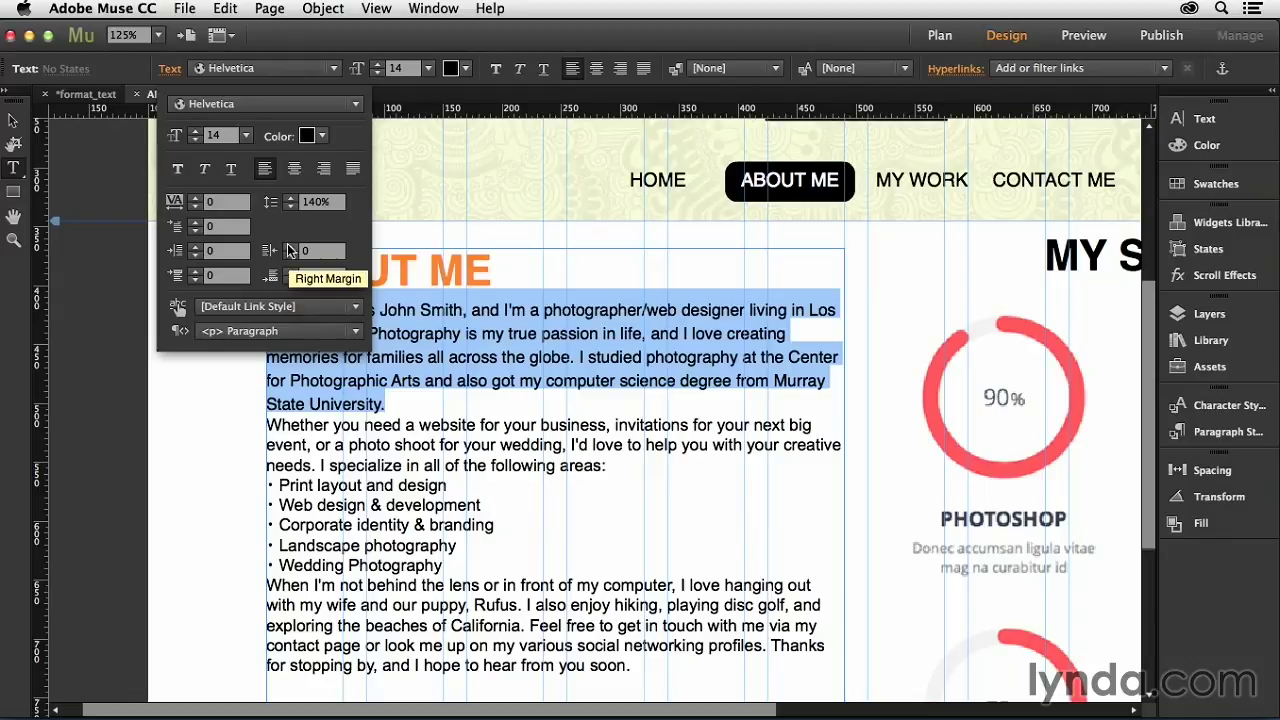
- Set the space before the biography's first paragraph to 6
{"action": "left_click", "coordinate": [195, 271]}
{"action": "left_click", "coordinate": [195, 271]}
{"action": "left_click", "coordinate": [195, 271]}
{"action": "left_click", "coordinate": [195, 271]}
{"action": "left_click", "coordinate": [195, 271]}
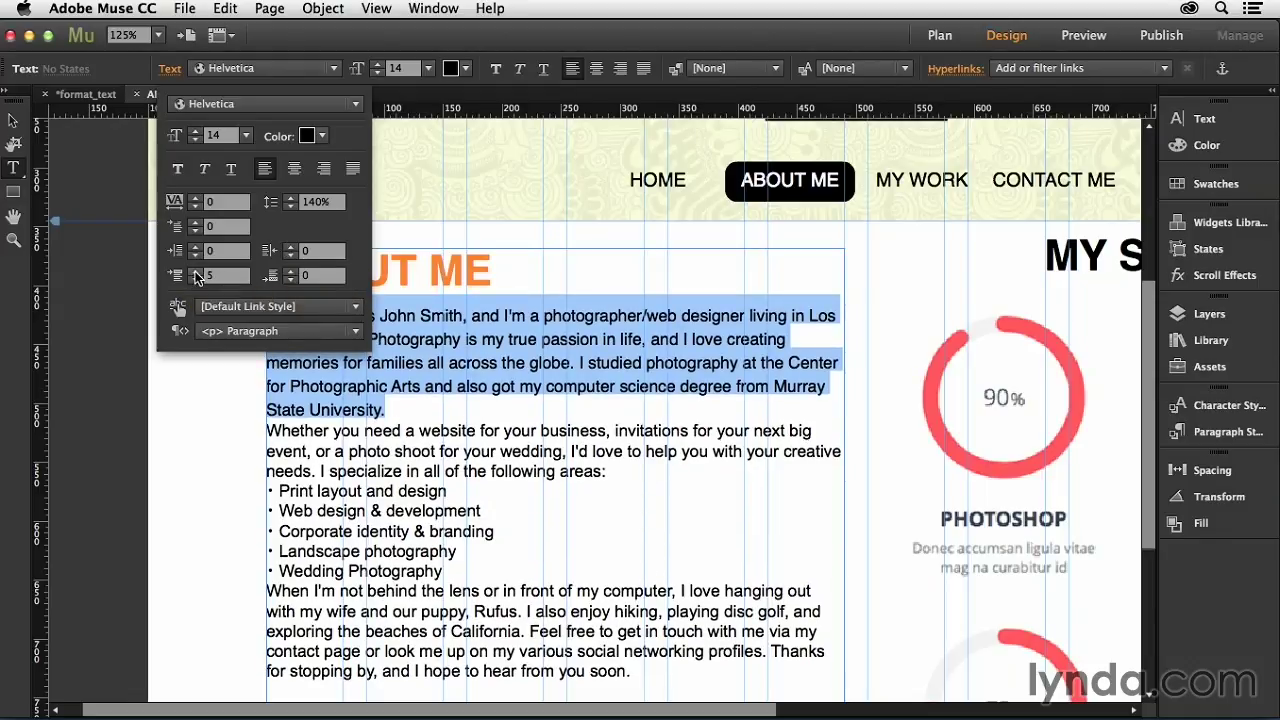
{"action": "left_click", "coordinate": [195, 271]}
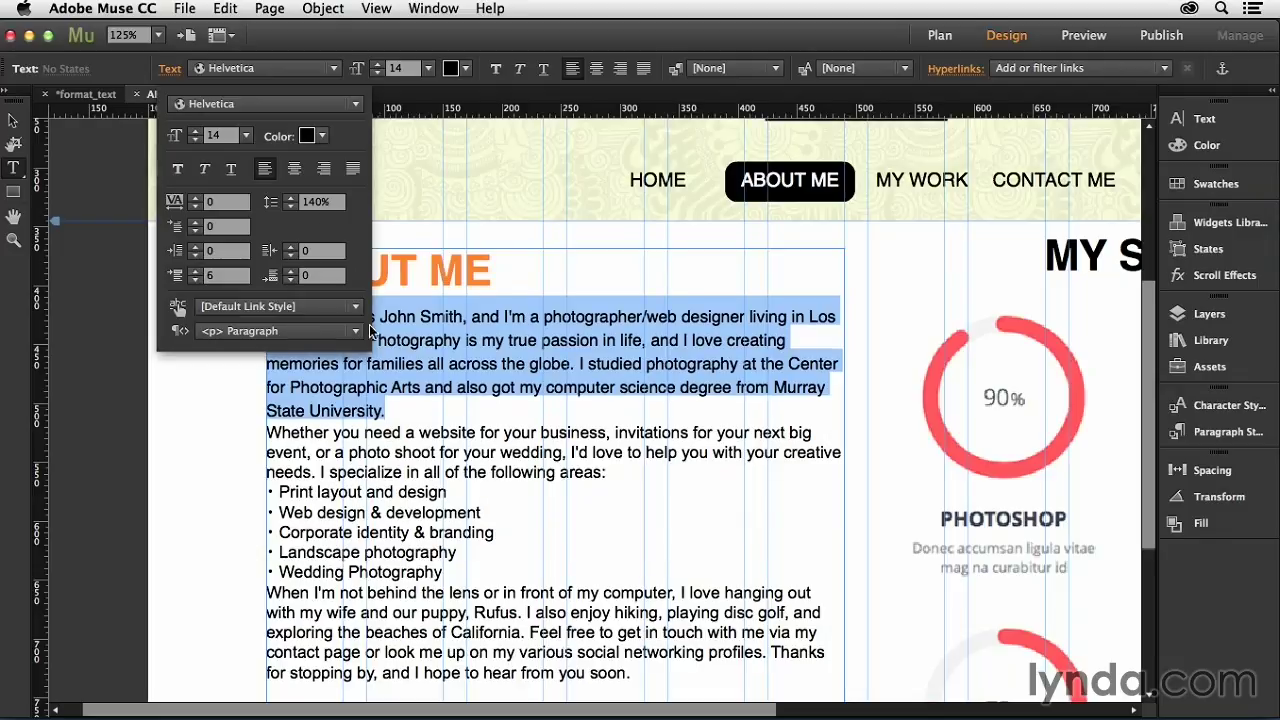
- Color the biography's first paragraph with the gray swatch and deselect the text frame
{"action": "left_click", "coordinate": [460, 68]}
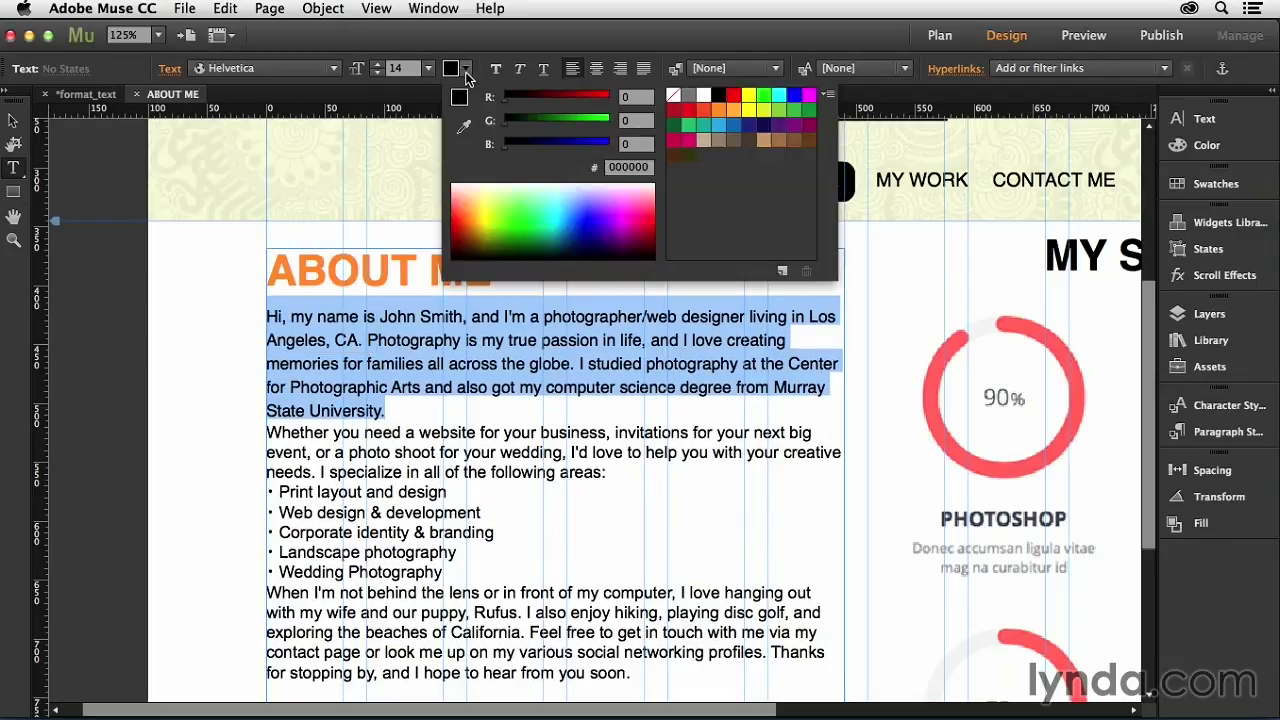
{"action": "left_click", "coordinate": [688, 94]}
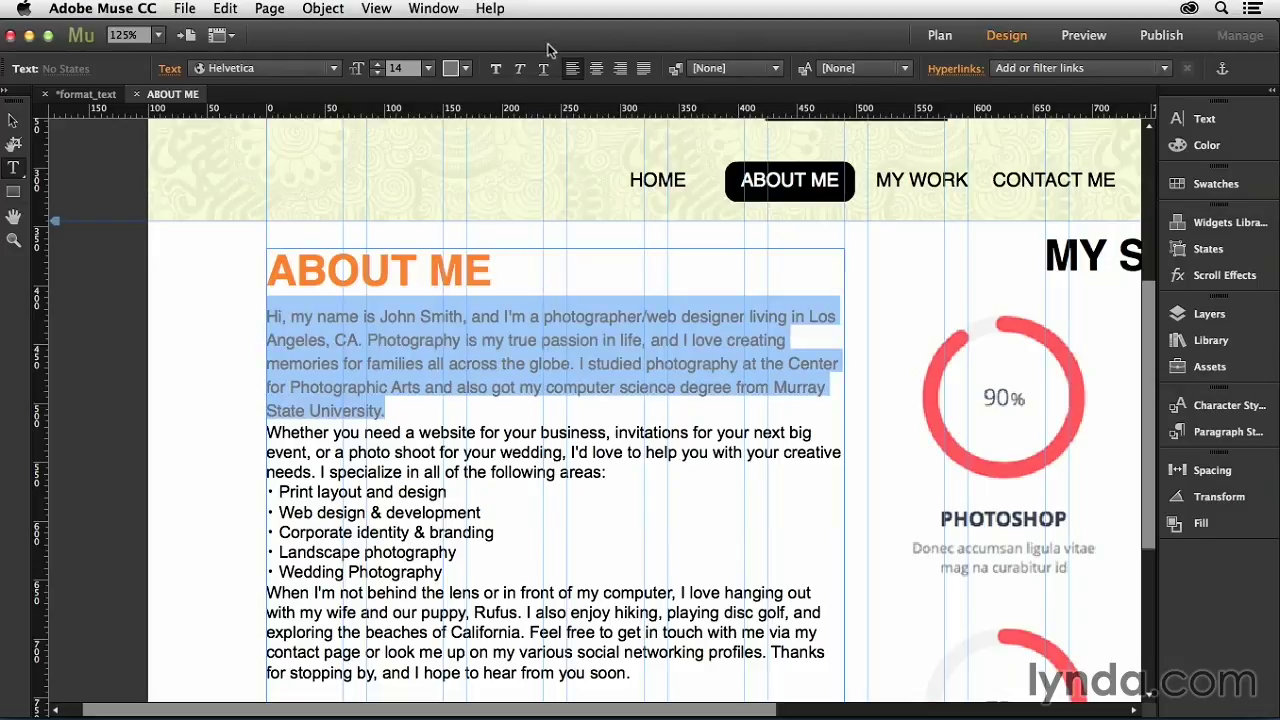
{"action": "left_click", "coordinate": [13, 120]}
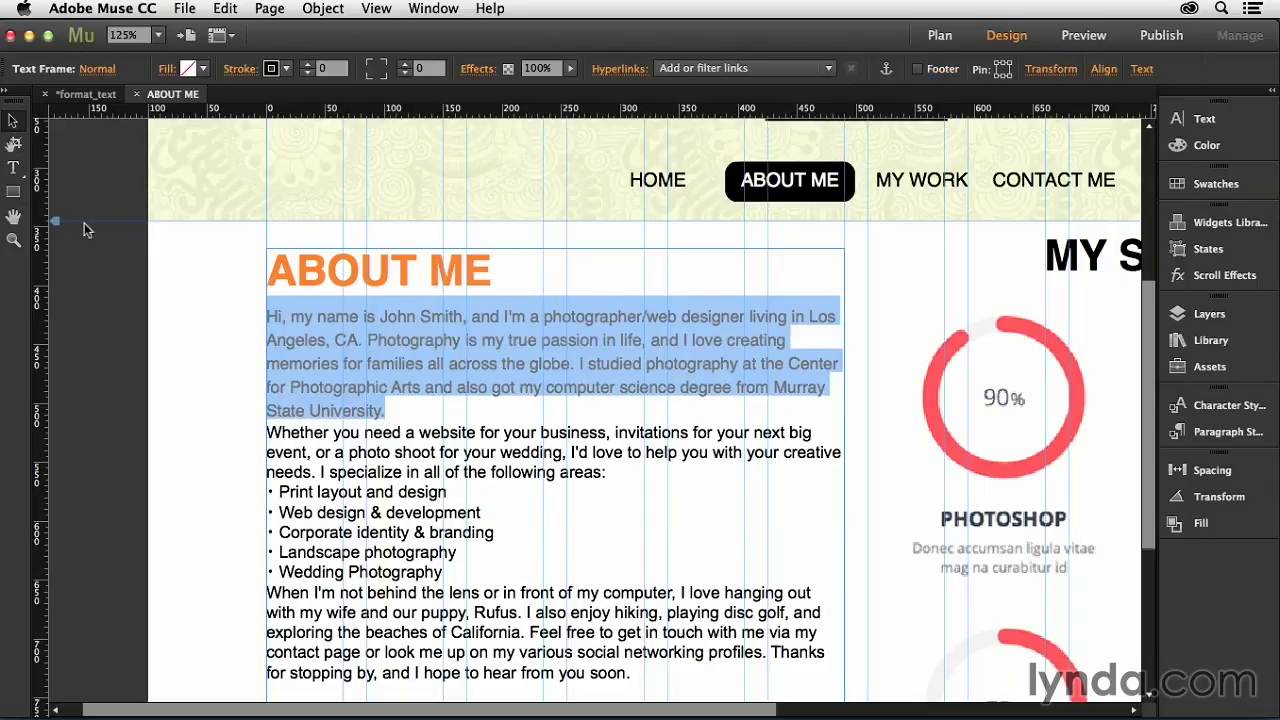
{"action": "left_click", "coordinate": [91, 341]}
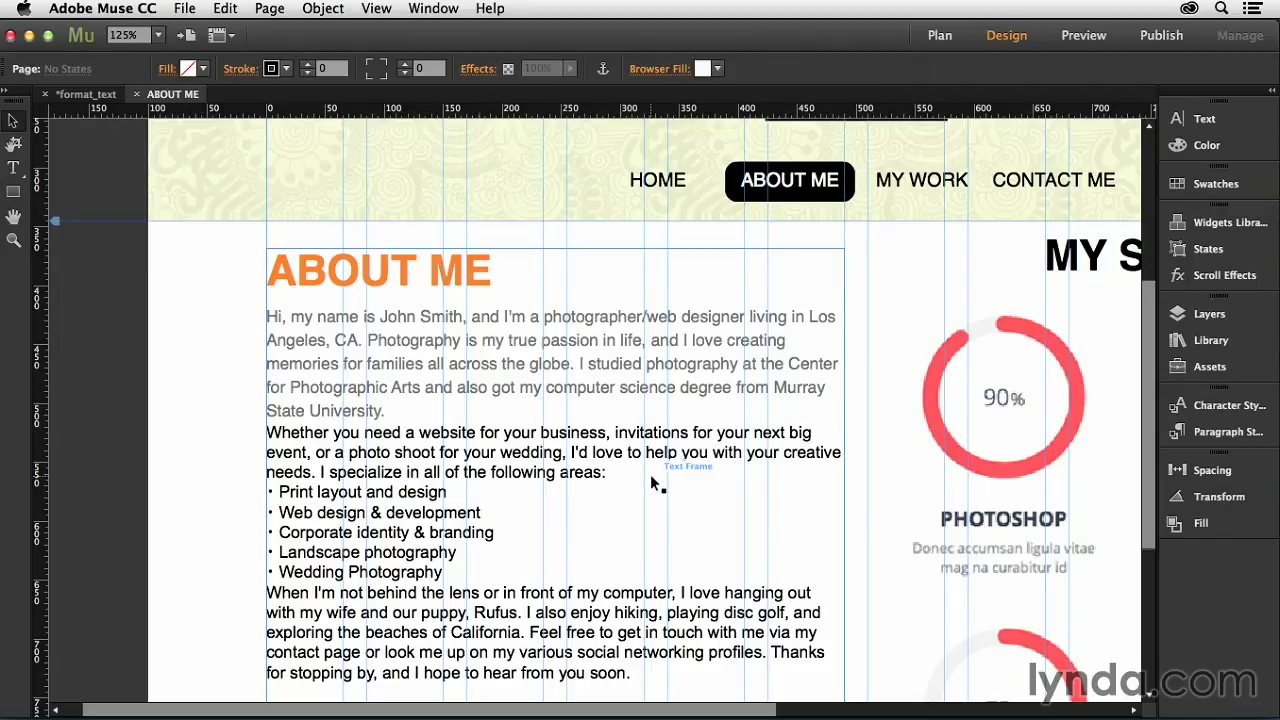
{"action": "scroll", "coordinate": [650, 474], "scroll_direction": "down", "scroll_amount": 2}
{"action": "key", "text": "super+minus"}
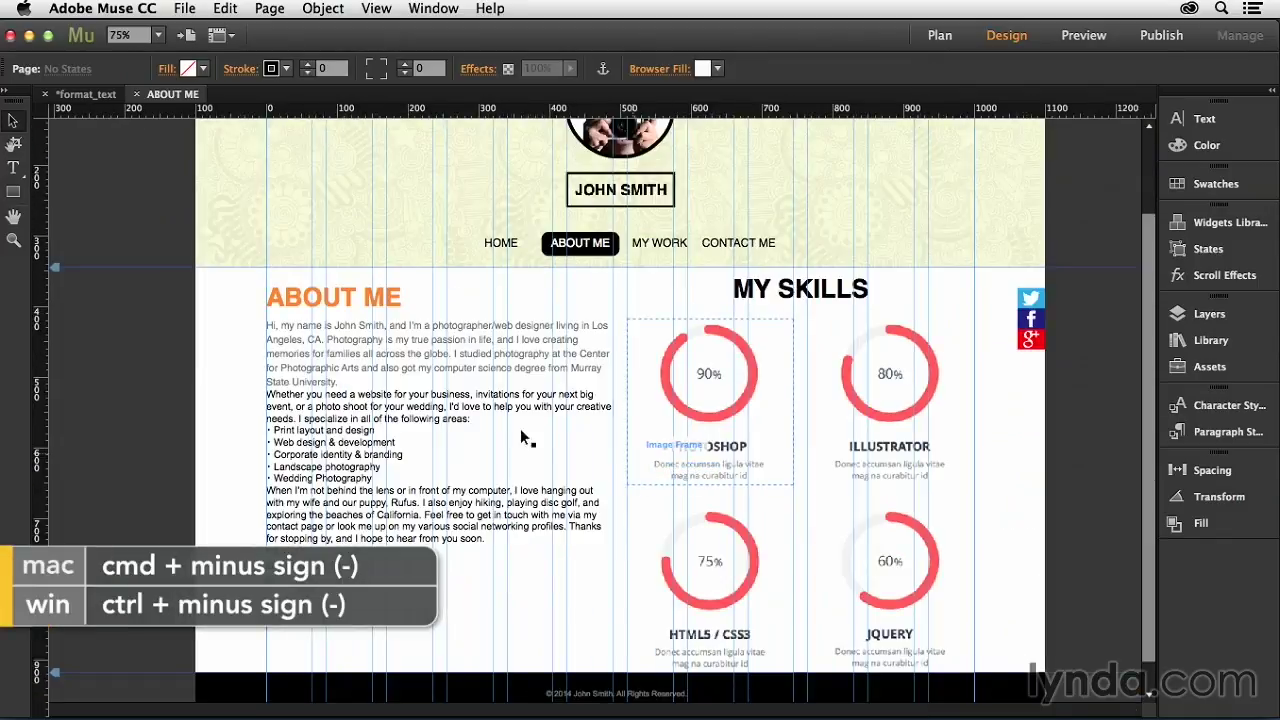
{"action": "key", "text": "super+equal"}
{"action": "key", "text": "super+equal"}
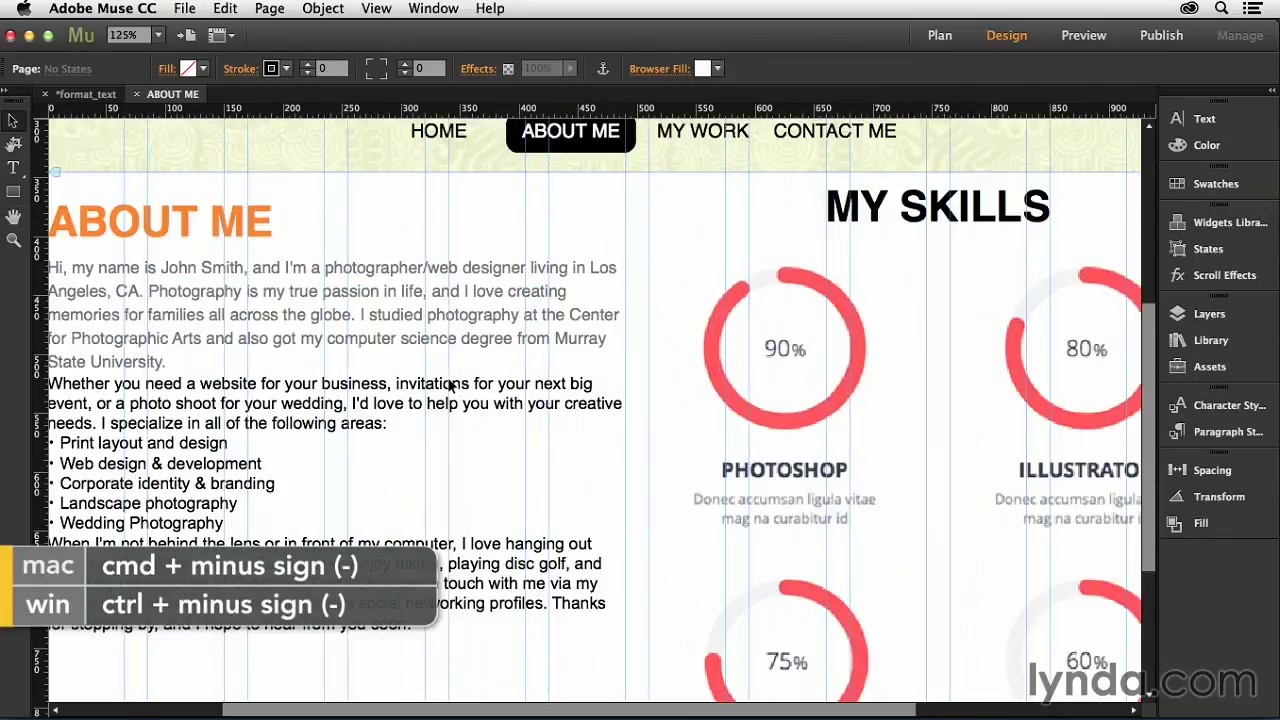
{"action": "left_click_drag", "start_coordinate": [342, 372], "coordinate": [535, 381]}
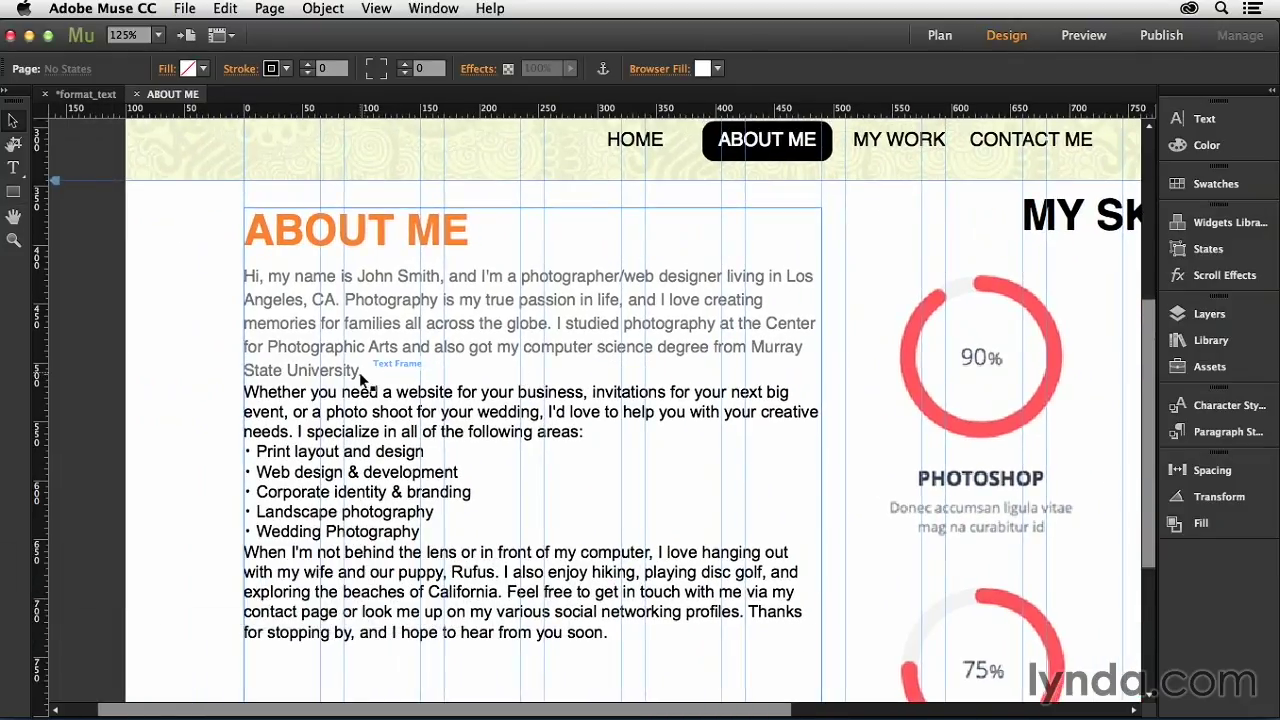
- Try smaller font sizes of 32 and 34 on the ABOUT ME heading, return it to 36, and leave text editing
{"action": "double_click", "coordinate": [400, 368]}
{"action": "double_click", "coordinate": [290, 370]}
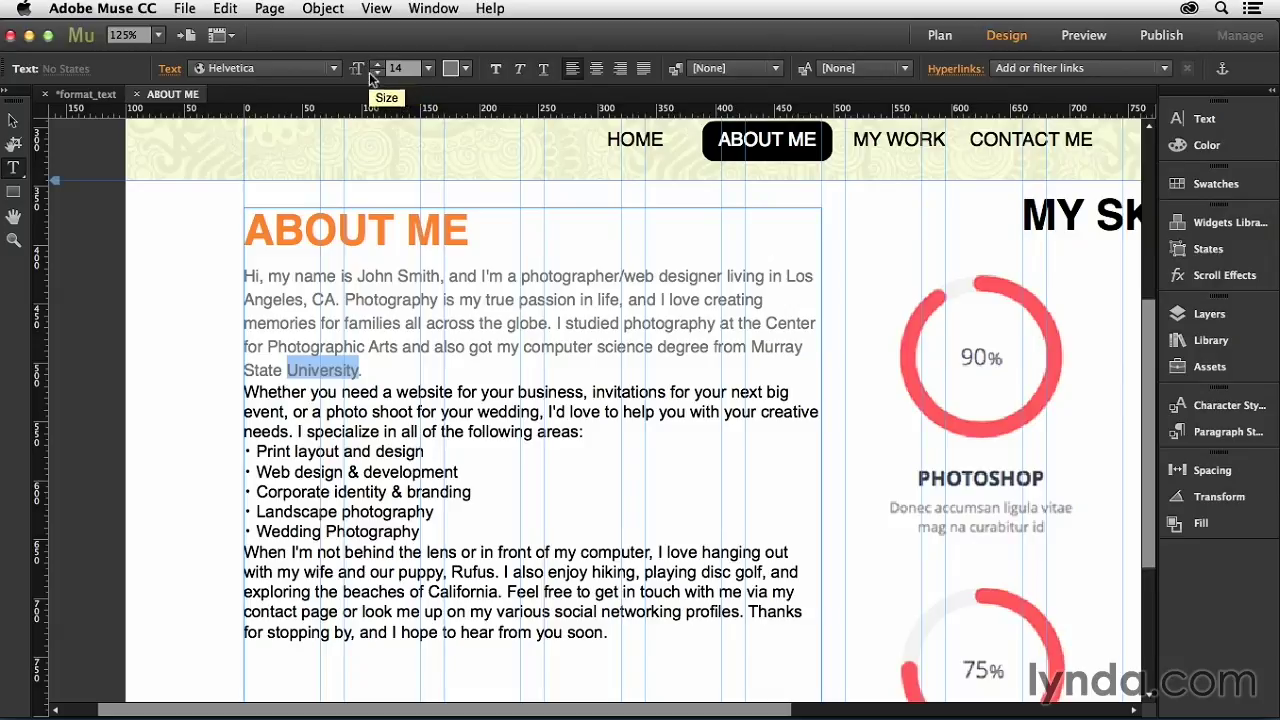
{"action": "left_click", "coordinate": [372, 316]}
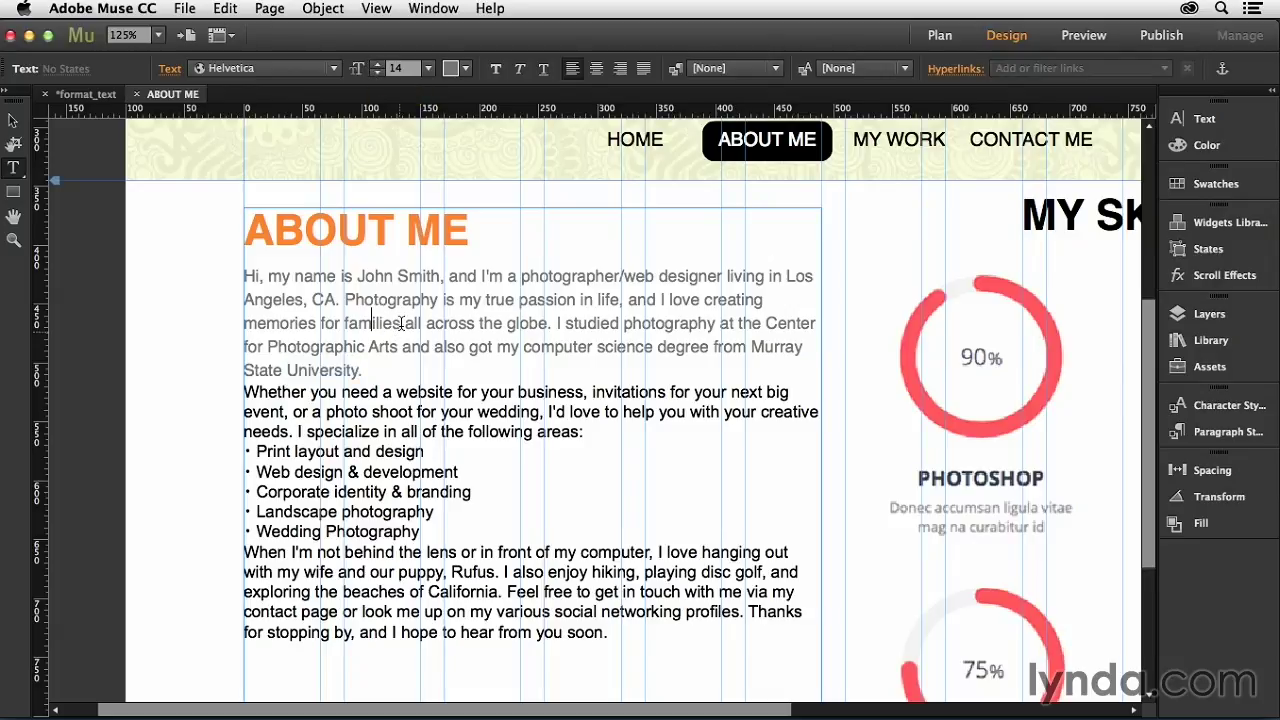
{"action": "left_click_drag", "start_coordinate": [472, 236], "coordinate": [230, 217]}
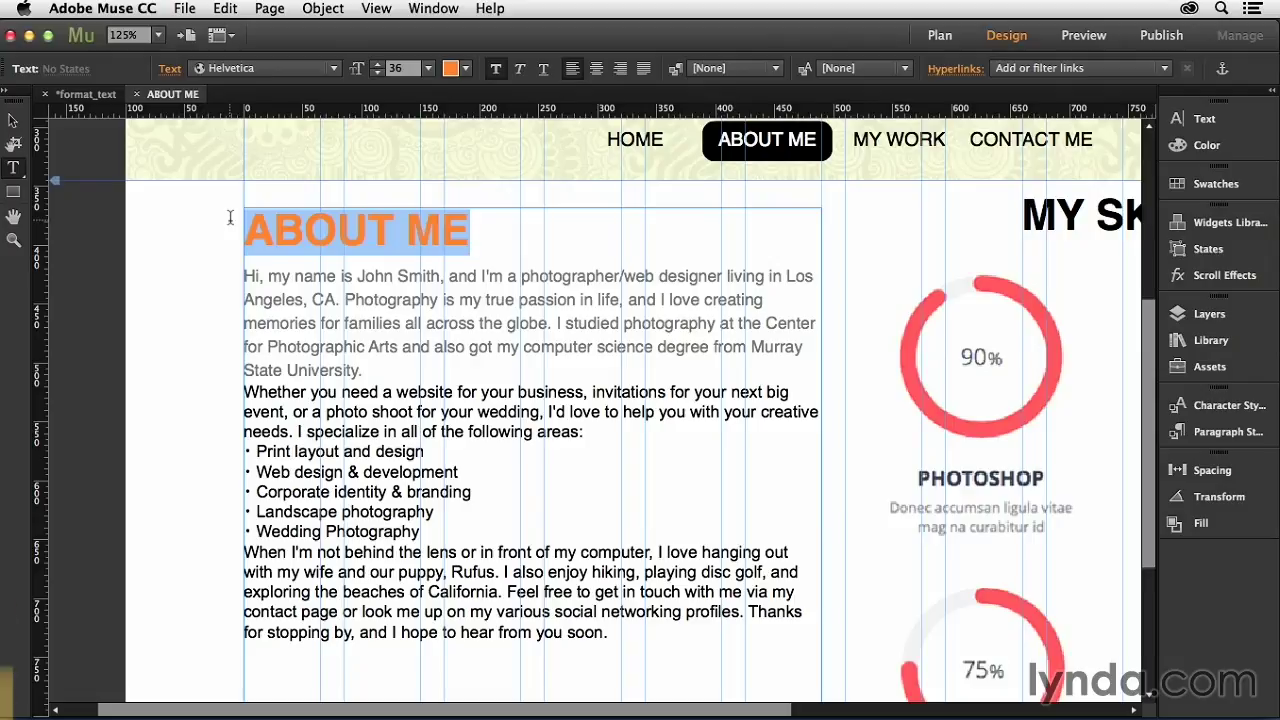
{"action": "key", "text": "super+shift+period"}
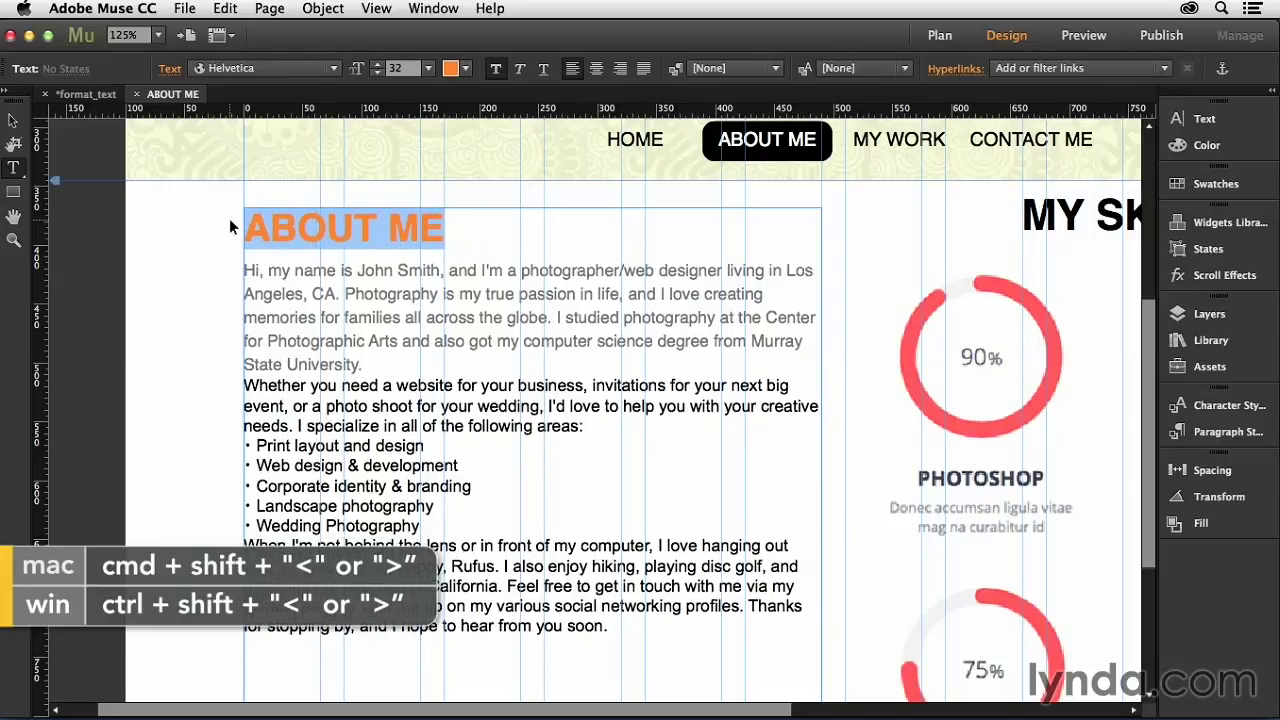
{"action": "key", "text": "super+shift+period"}
{"action": "key", "text": "super+shift+comma"}
{"action": "key", "text": "super+shift+comma"}
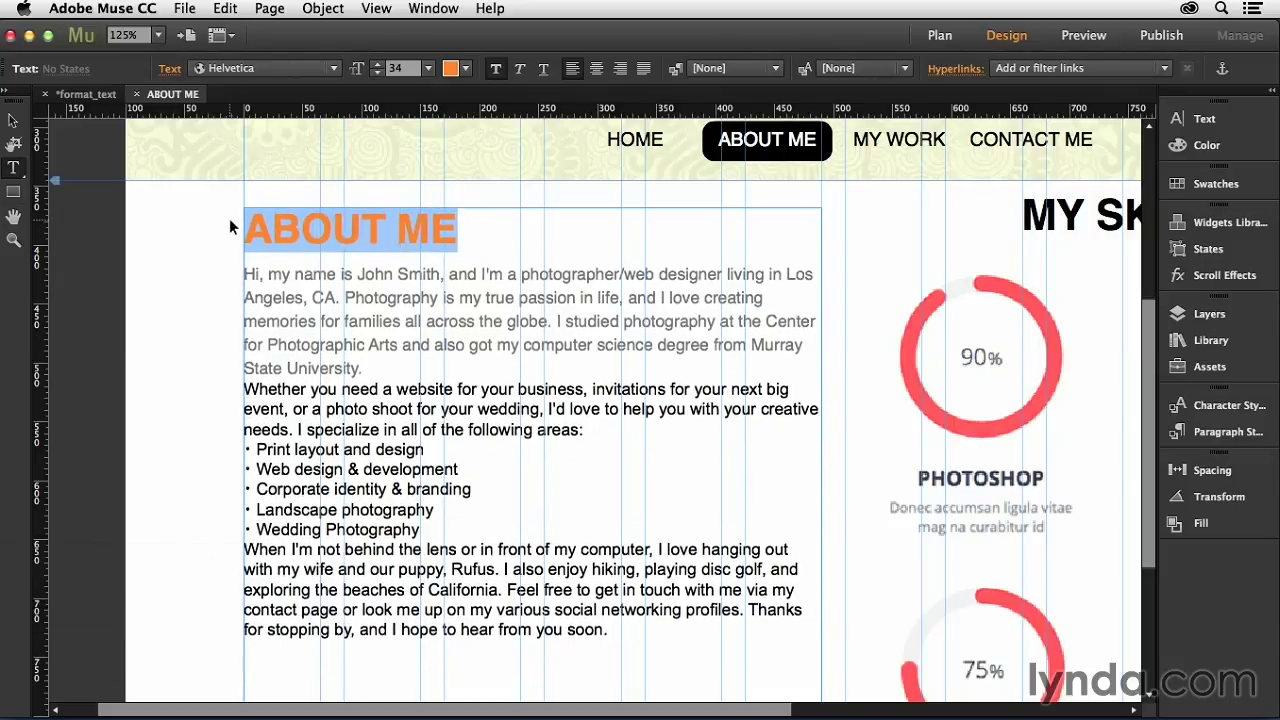
{"action": "key", "text": "super+shift+comma"}
{"action": "key", "text": "super+shift+comma"}
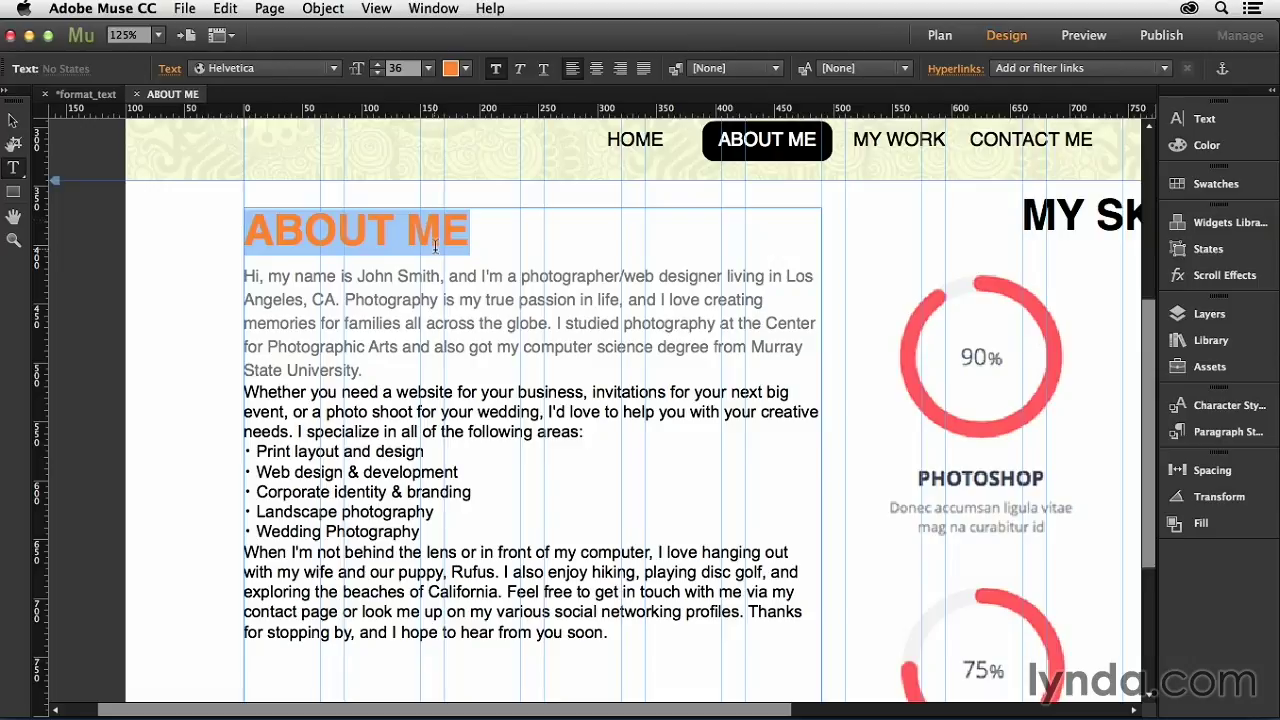
{"action": "left_click", "coordinate": [452, 289]}
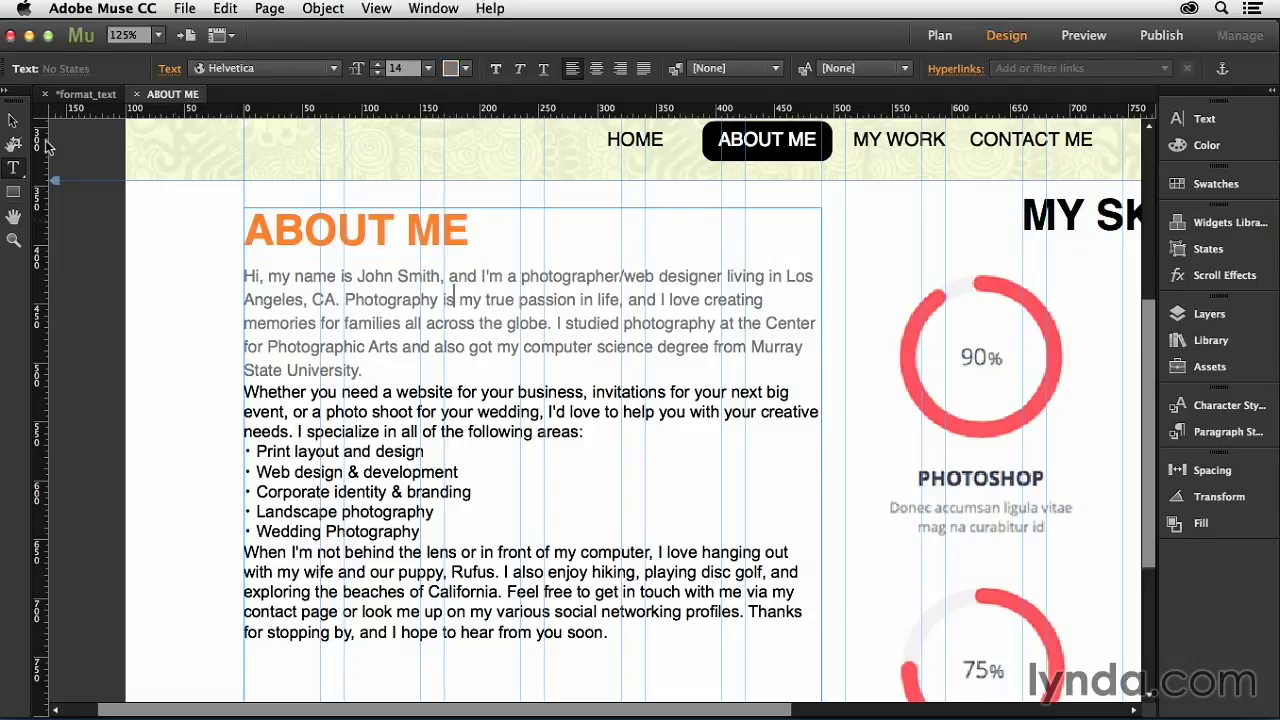
{"action": "left_click", "coordinate": [14, 122]}
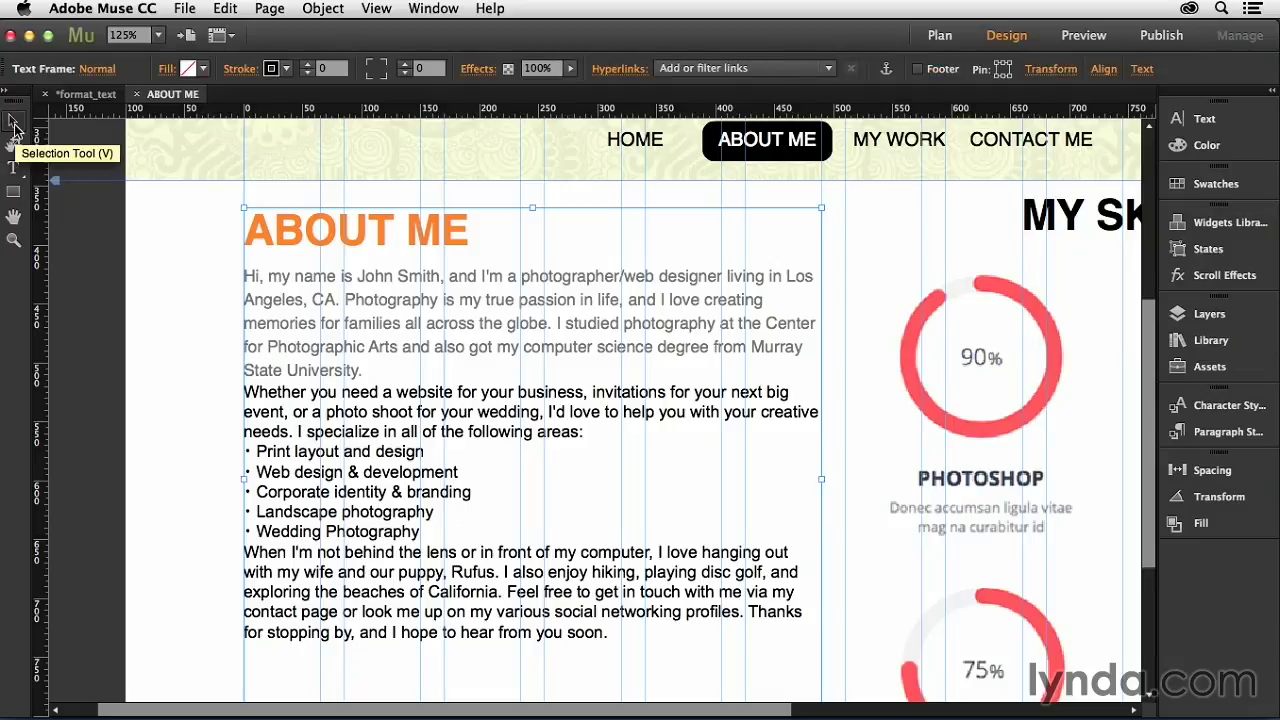